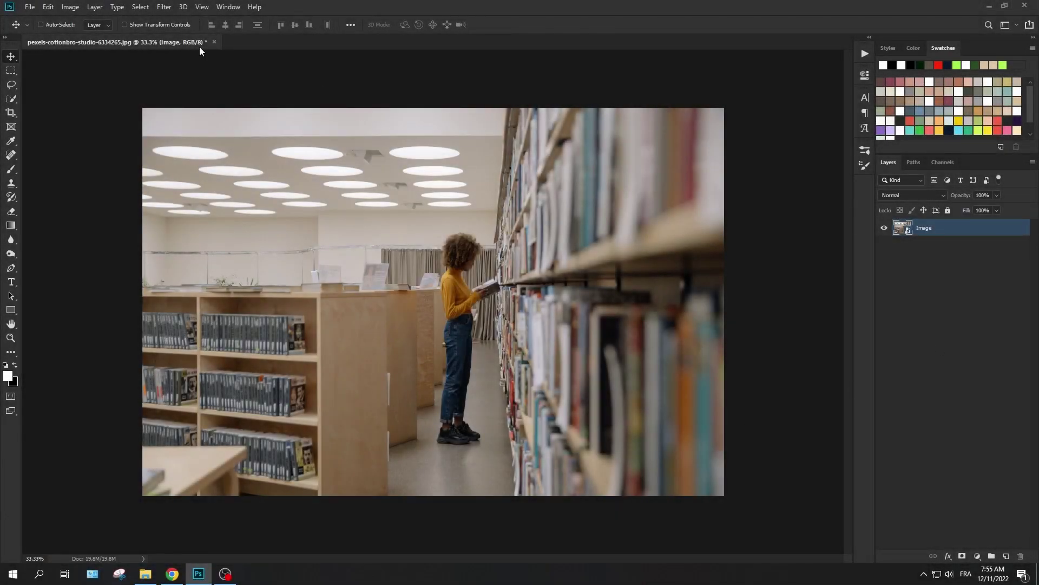
Open the library photo in the Camera Raw Filter and switch its editor to full screen
{"action": "left_click", "coordinate": [162, 7]}
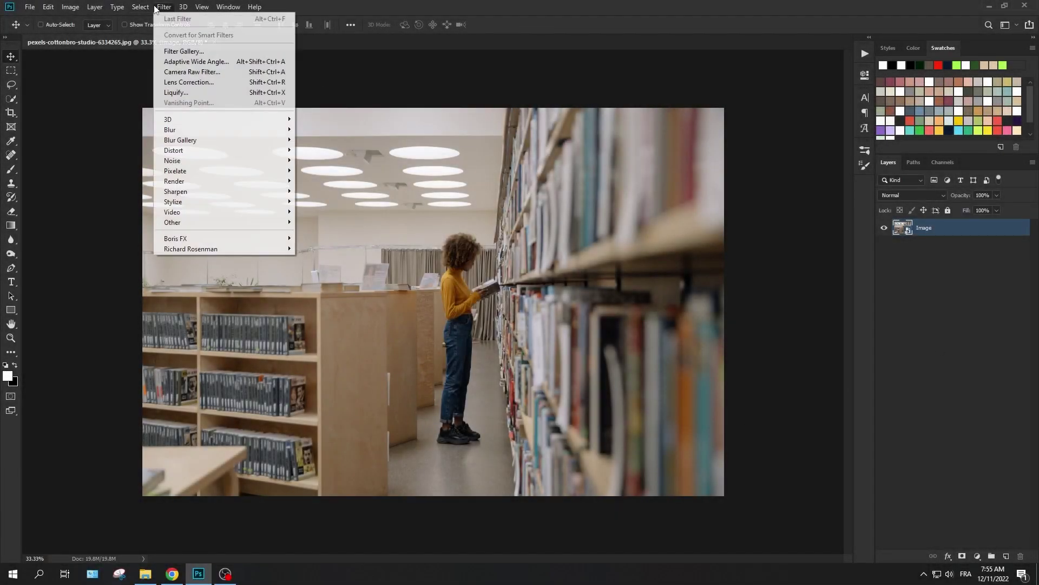
{"action": "left_click", "coordinate": [190, 73]}
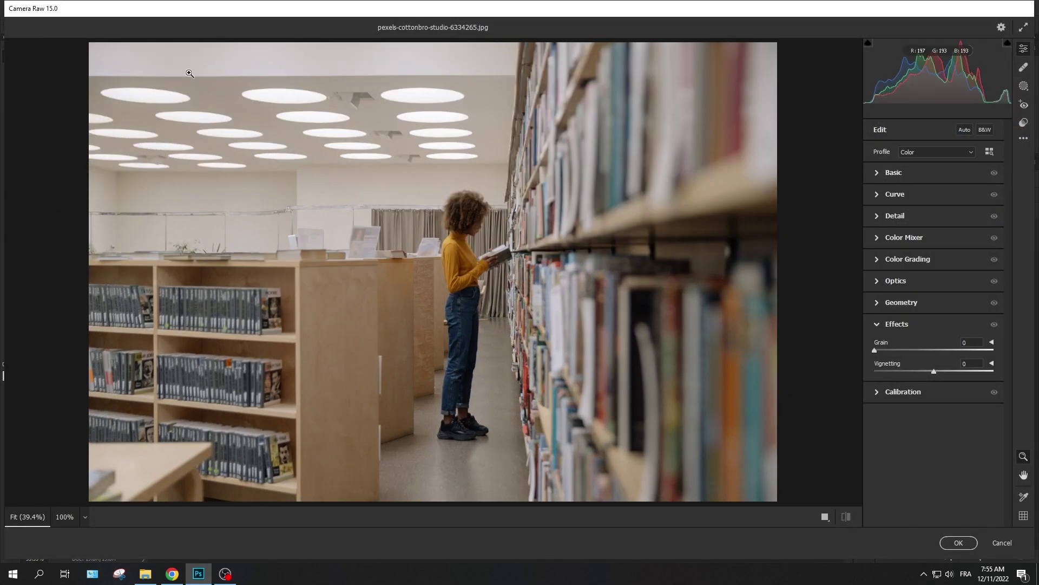
{"action": "left_click", "coordinate": [1024, 28]}
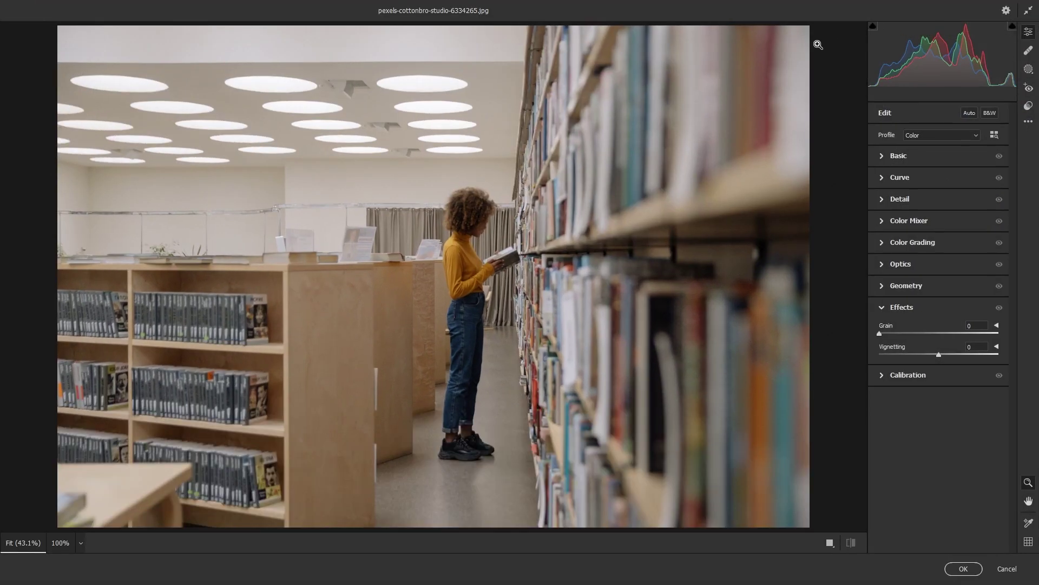
In Basic, lower Contrast to -70 and Whites to -50, and lift Shadows to +45
{"action": "left_click", "coordinate": [884, 160]}
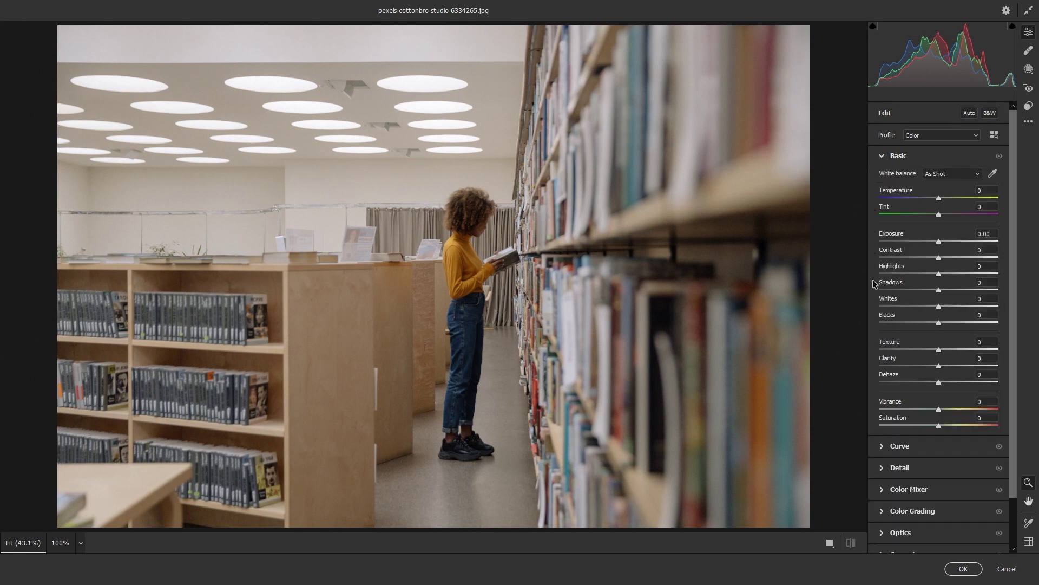
{"action": "mouse_move", "coordinate": [935, 274]}
{"action": "left_mouse_down"}
{"action": "mouse_move", "coordinate": [879, 275]}
{"action": "mouse_move", "coordinate": [898, 274]}
{"action": "left_mouse_up"}
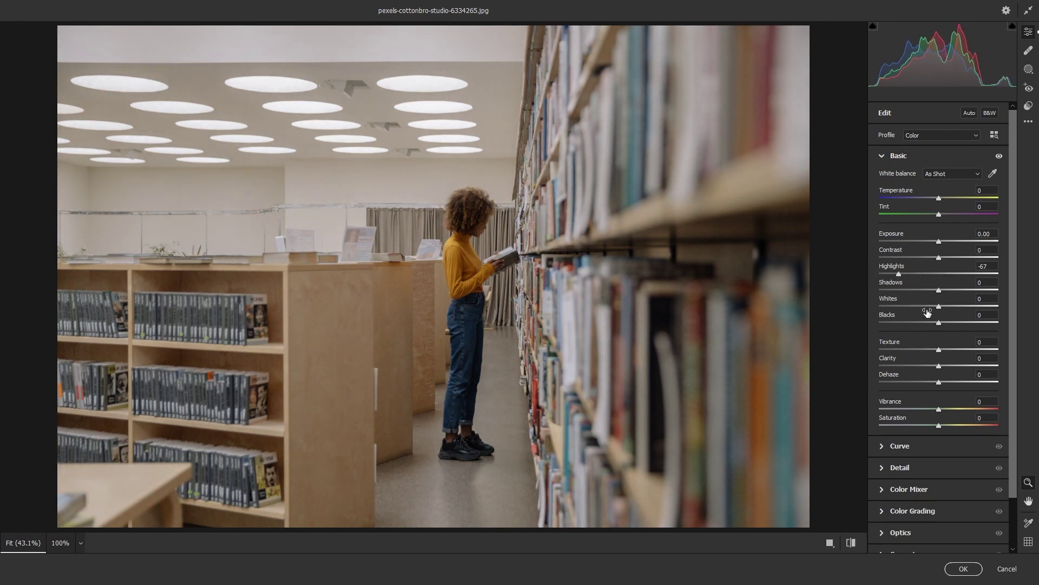
{"action": "mouse_move", "coordinate": [938, 307]}
{"action": "left_mouse_down"}
{"action": "mouse_move", "coordinate": [953, 306]}
{"action": "mouse_move", "coordinate": [906, 306]}
{"action": "left_mouse_up"}
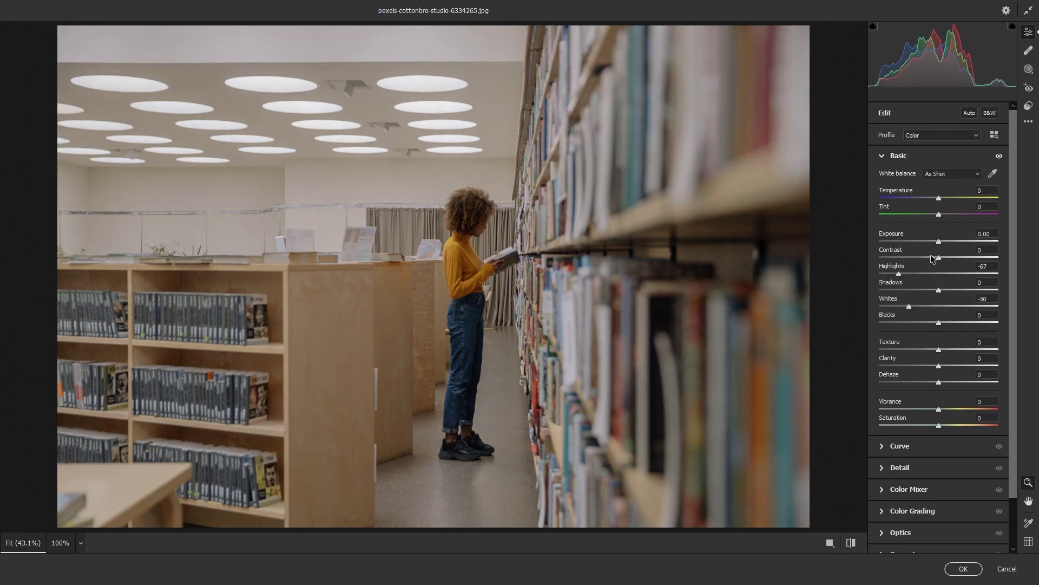
{"action": "left_click_drag", "start_coordinate": [931, 258], "coordinate": [897, 261]}
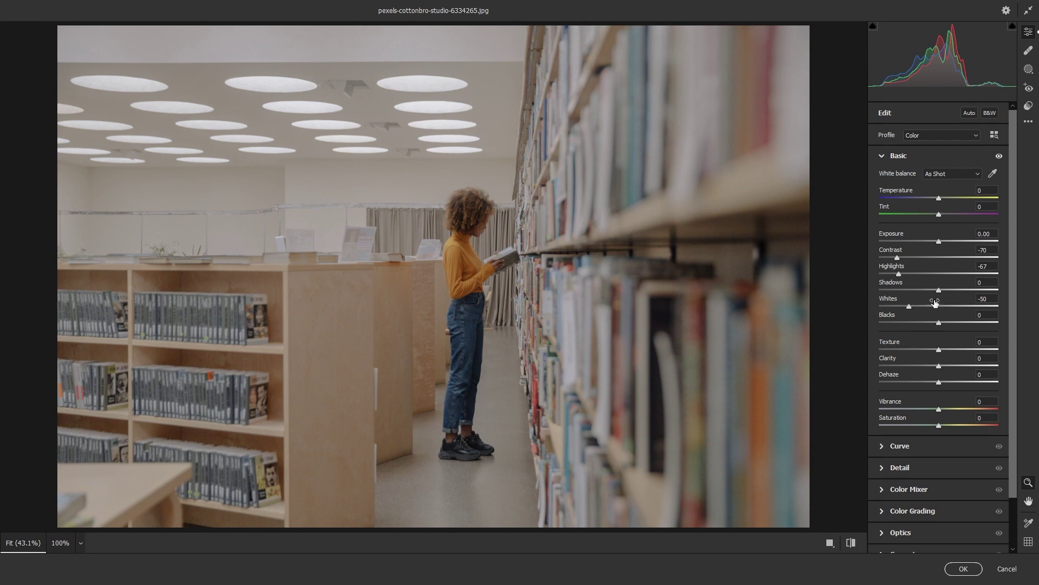
{"action": "left_click_drag", "start_coordinate": [939, 291], "coordinate": [964, 290]}
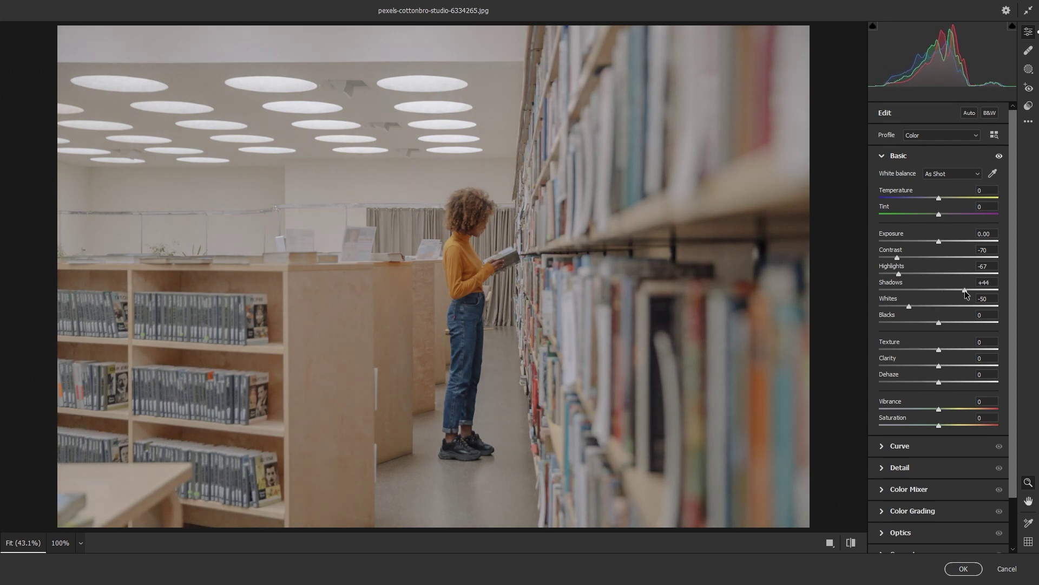
{"action": "left_click_drag", "start_coordinate": [963, 291], "coordinate": [966, 291]}
Set Exposure -0.25, Highlights +15, Texture -10, Clarity -15 and Dehaze -11
{"action": "left_click_drag", "start_coordinate": [940, 242], "coordinate": [935, 242]}
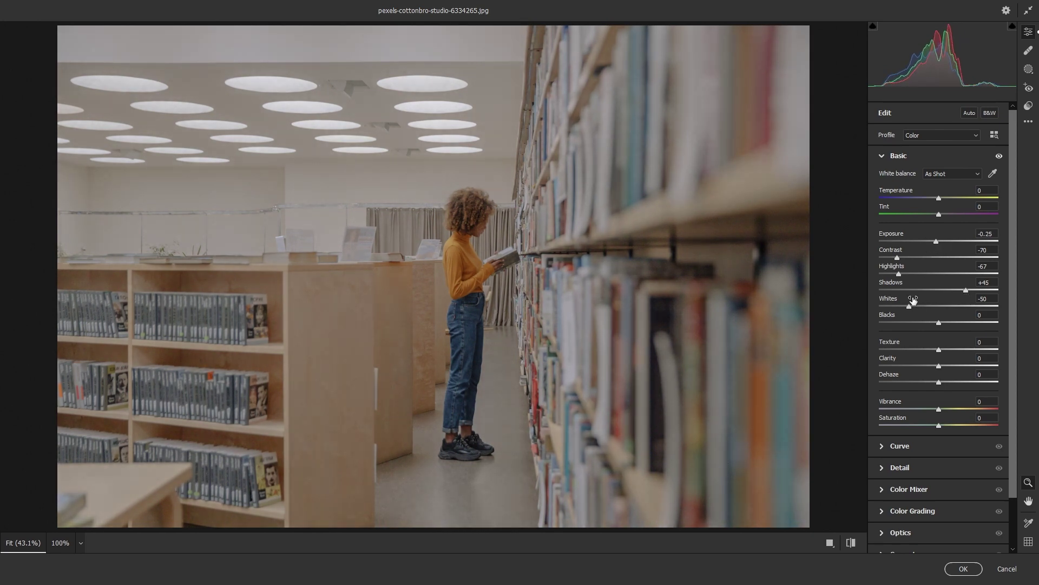
{"action": "left_click_drag", "start_coordinate": [898, 274], "coordinate": [949, 274]}
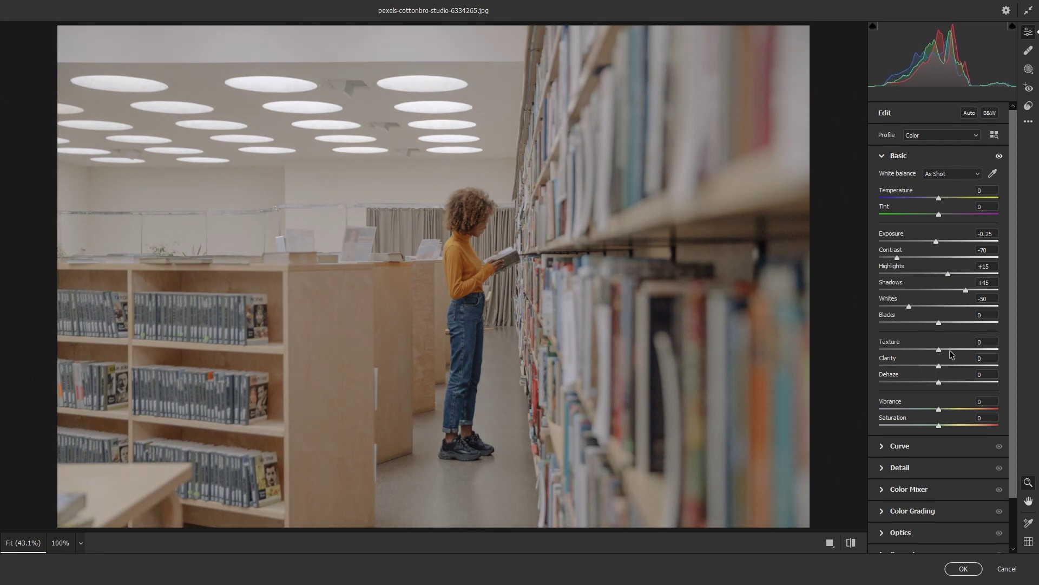
{"action": "left_click_drag", "start_coordinate": [938, 351], "coordinate": [935, 352]}
{"action": "mouse_move", "coordinate": [938, 366]}
{"action": "left_mouse_down"}
{"action": "mouse_move", "coordinate": [928, 367]}
{"action": "mouse_move", "coordinate": [932, 386]}
{"action": "left_mouse_up"}
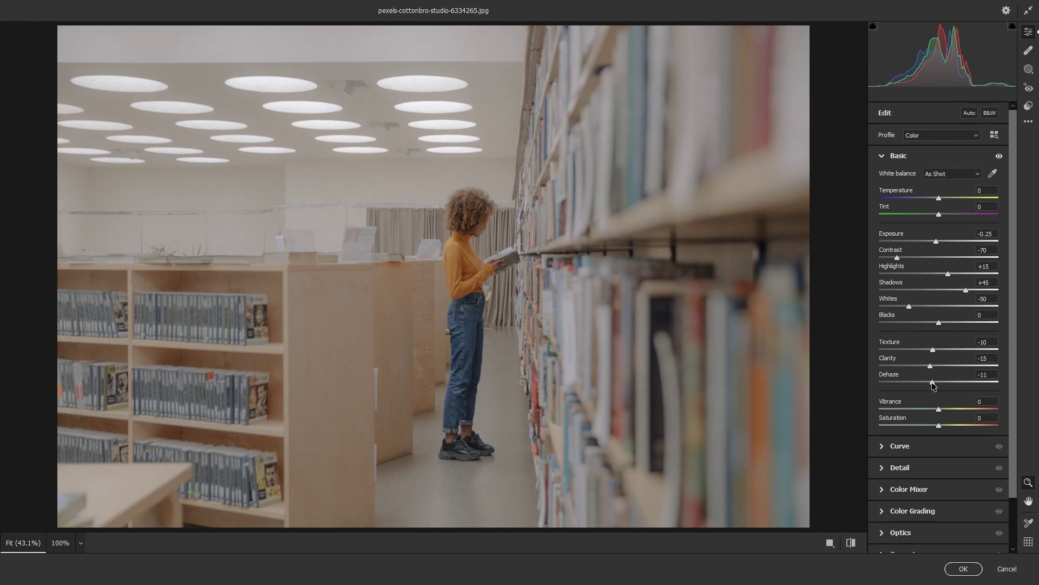
Toggle the Basic edits off and back on to compare before and after
{"action": "left_click", "coordinate": [883, 157]}
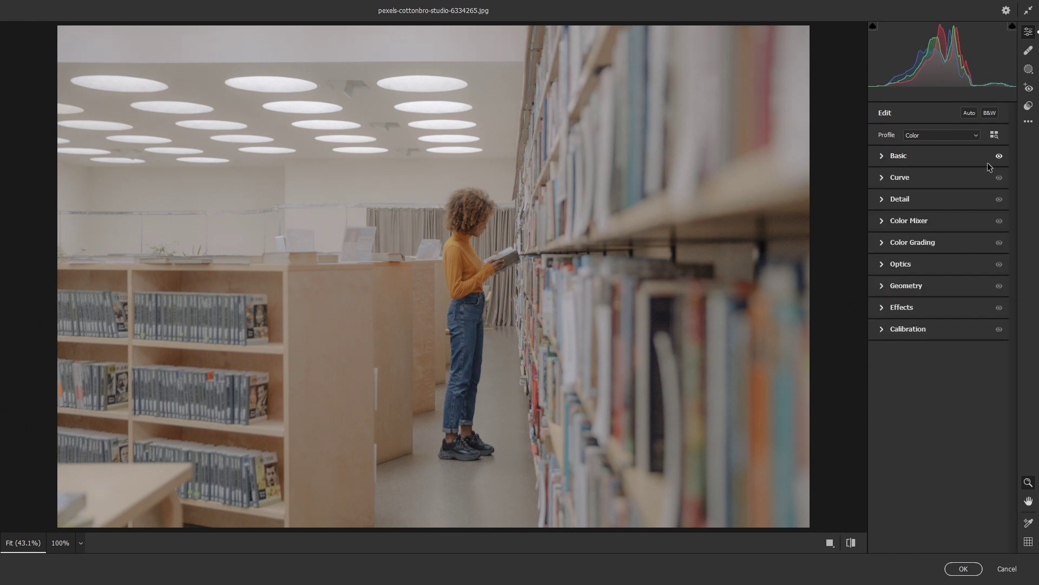
{"action": "left_click", "coordinate": [1000, 157]}
{"action": "left_click", "coordinate": [1000, 157]}
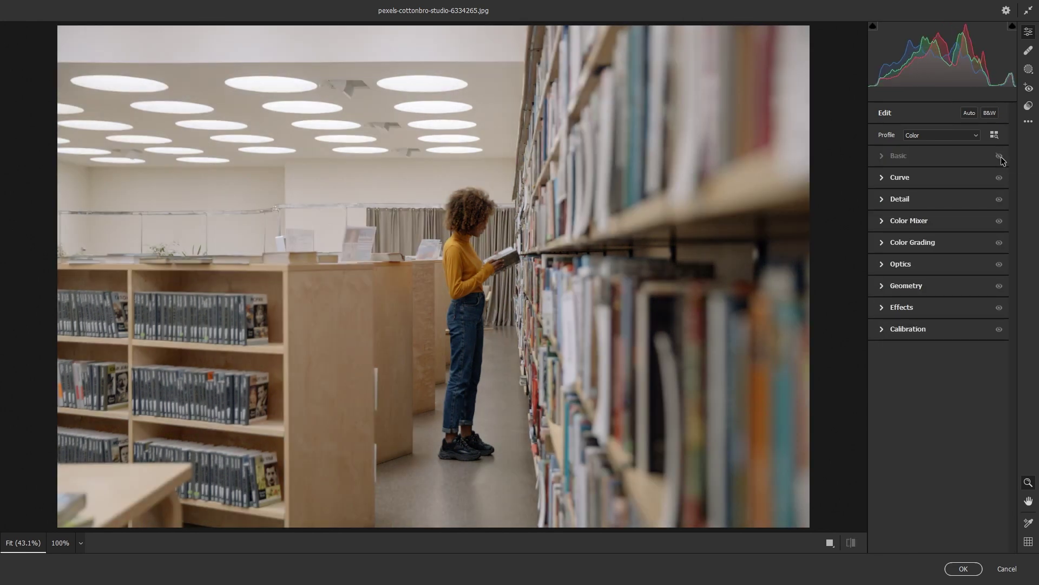
{"action": "left_click", "coordinate": [1000, 157]}
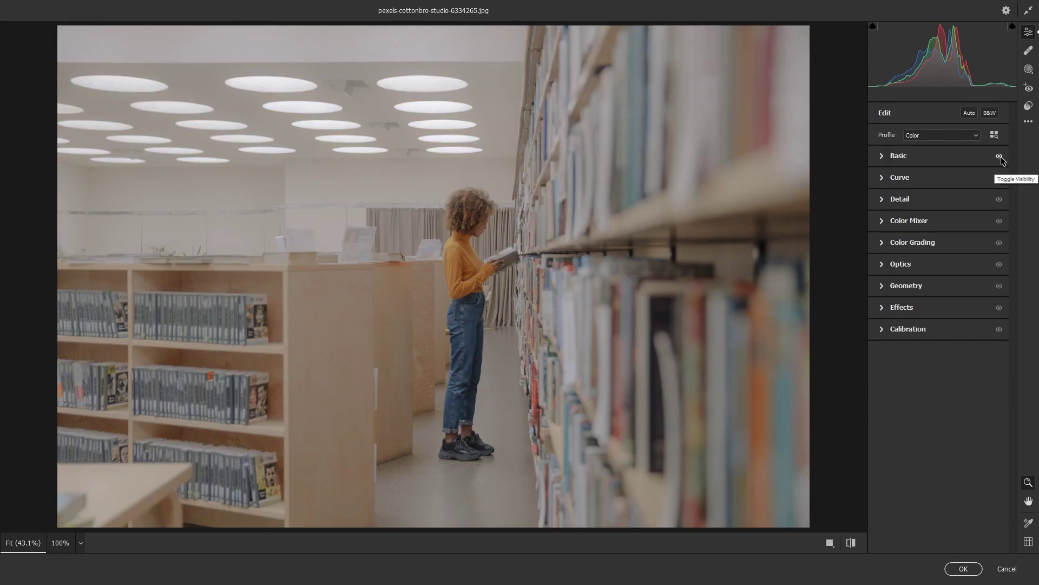
Tint the shadows orange with lower luminance and the midtones green-teal
{"action": "left_click", "coordinate": [883, 243]}
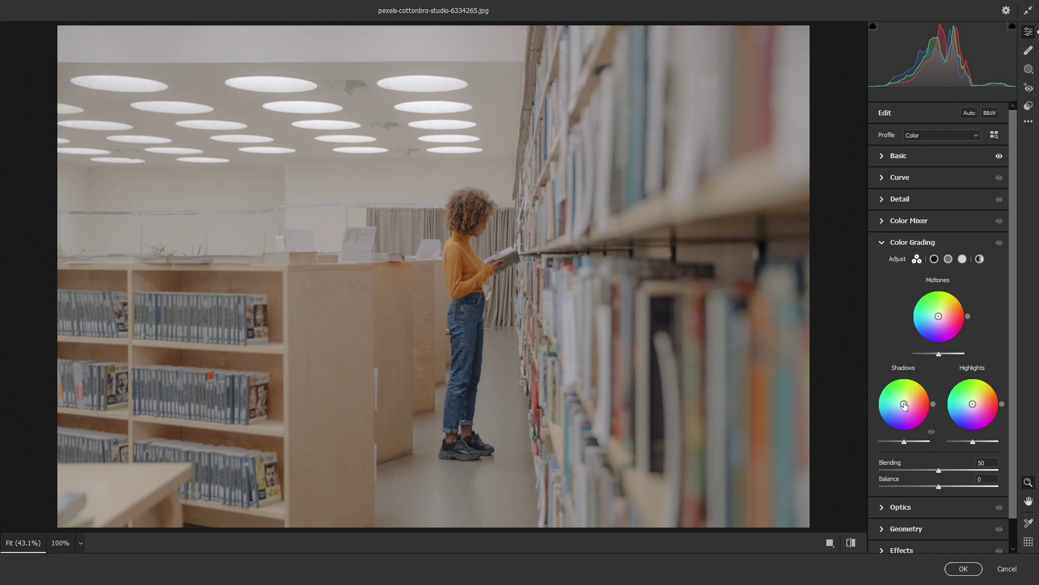
{"action": "left_click_drag", "start_coordinate": [904, 406], "coordinate": [934, 398]}
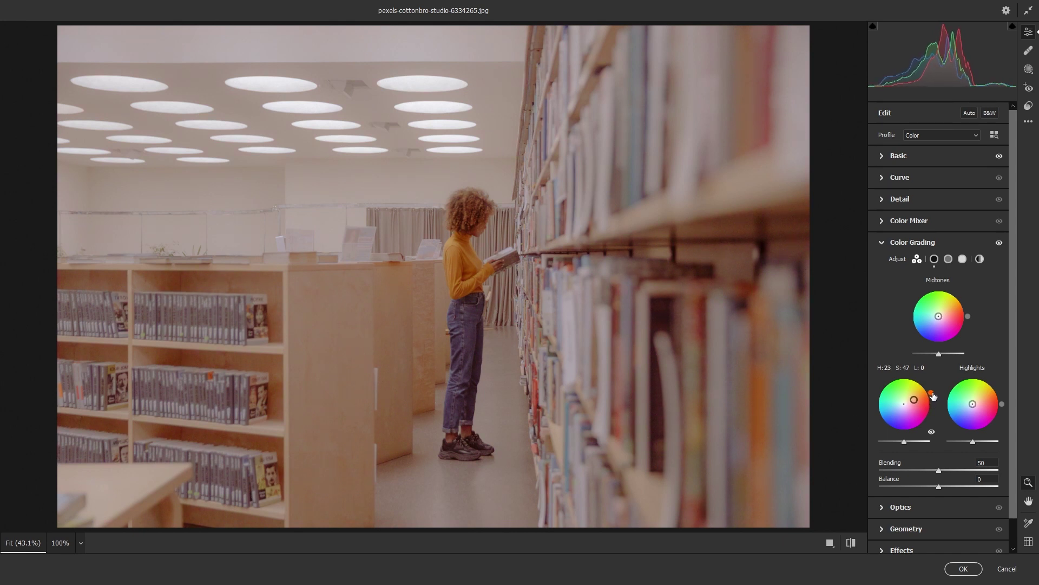
{"action": "left_click_drag", "start_coordinate": [904, 441], "coordinate": [890, 441]}
{"action": "left_click_drag", "start_coordinate": [931, 395], "coordinate": [930, 390]}
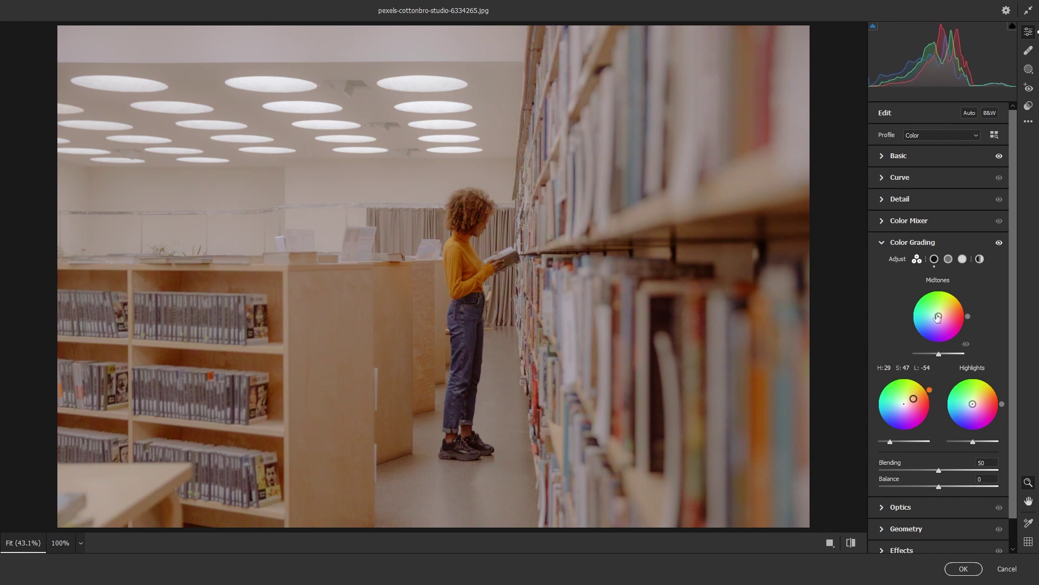
{"action": "left_click_drag", "start_coordinate": [938, 317], "coordinate": [934, 310]}
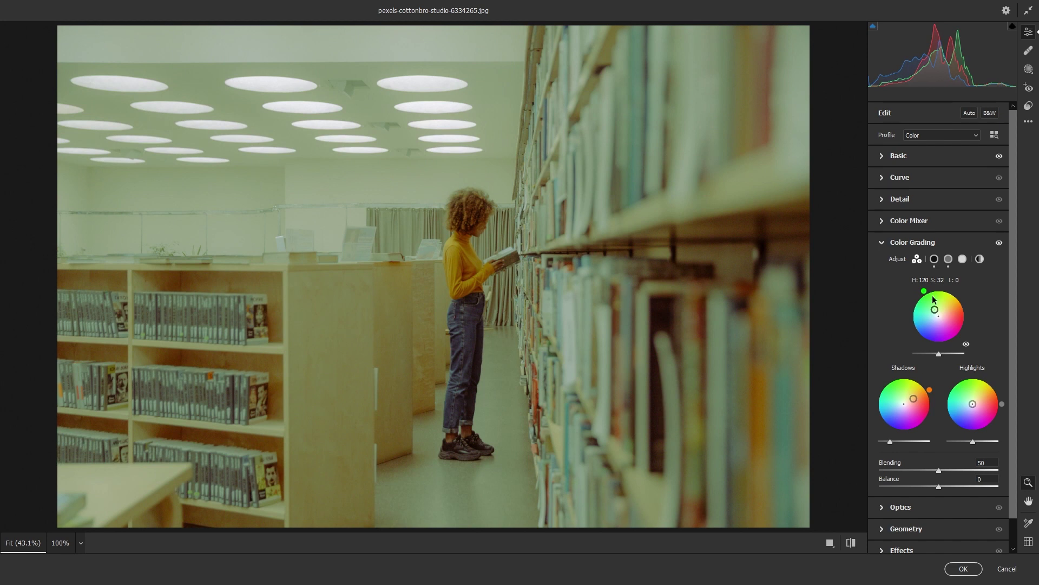
{"action": "mouse_move", "coordinate": [924, 292]}
{"action": "left_mouse_down"}
{"action": "mouse_move", "coordinate": [916, 299]}
{"action": "mouse_move", "coordinate": [932, 310]}
{"action": "mouse_move", "coordinate": [918, 296]}
{"action": "left_mouse_up"}
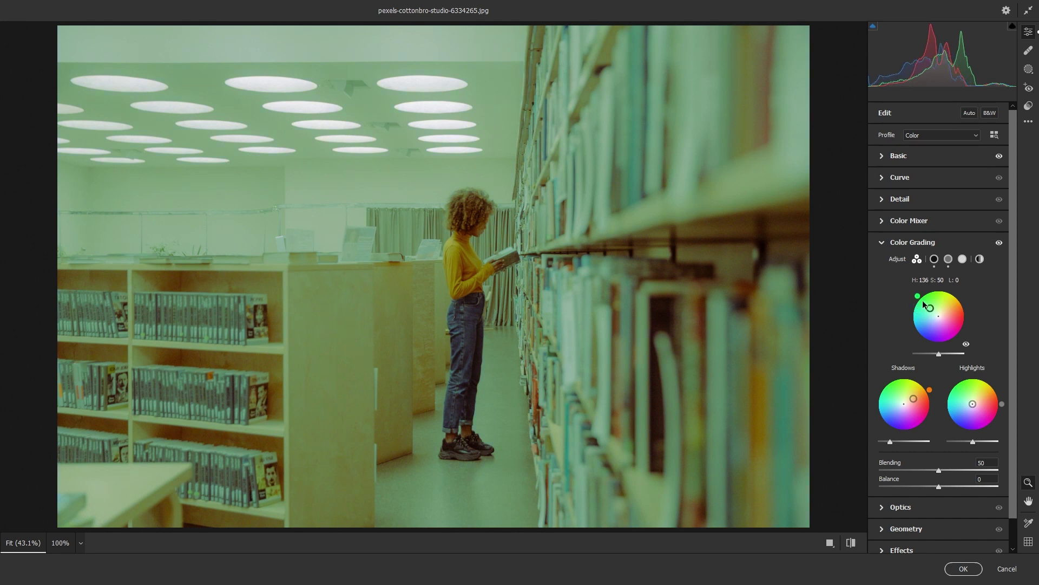
Brighten and tint the highlights yellow-green, and strengthen the midtone green and shadow orange
{"action": "left_click_drag", "start_coordinate": [973, 442], "coordinate": [986, 441]}
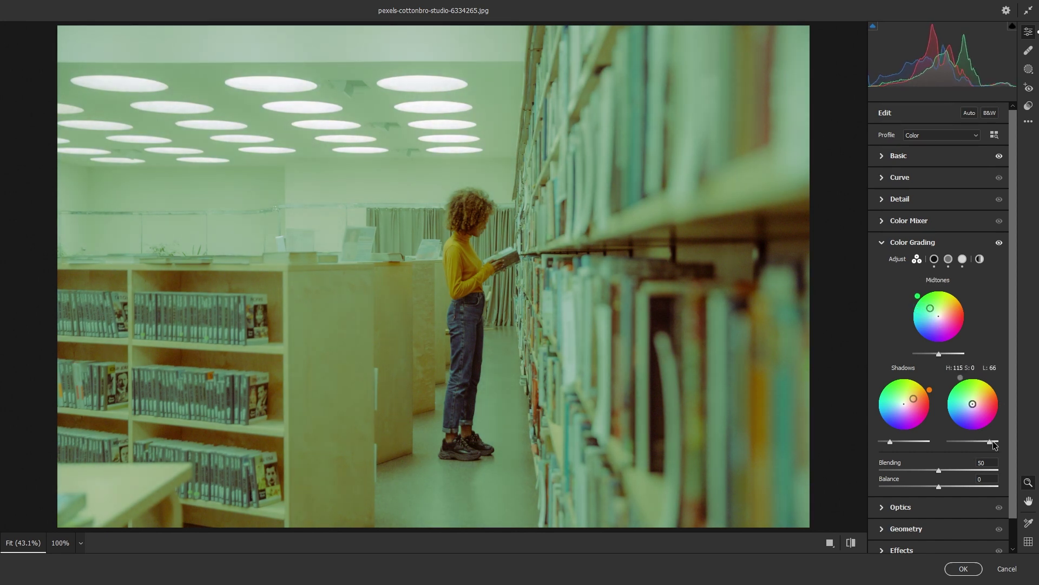
{"action": "mouse_move", "coordinate": [974, 405]}
{"action": "left_mouse_down"}
{"action": "mouse_move", "coordinate": [969, 394]}
{"action": "mouse_move", "coordinate": [988, 379]}
{"action": "mouse_move", "coordinate": [977, 397]}
{"action": "left_mouse_up"}
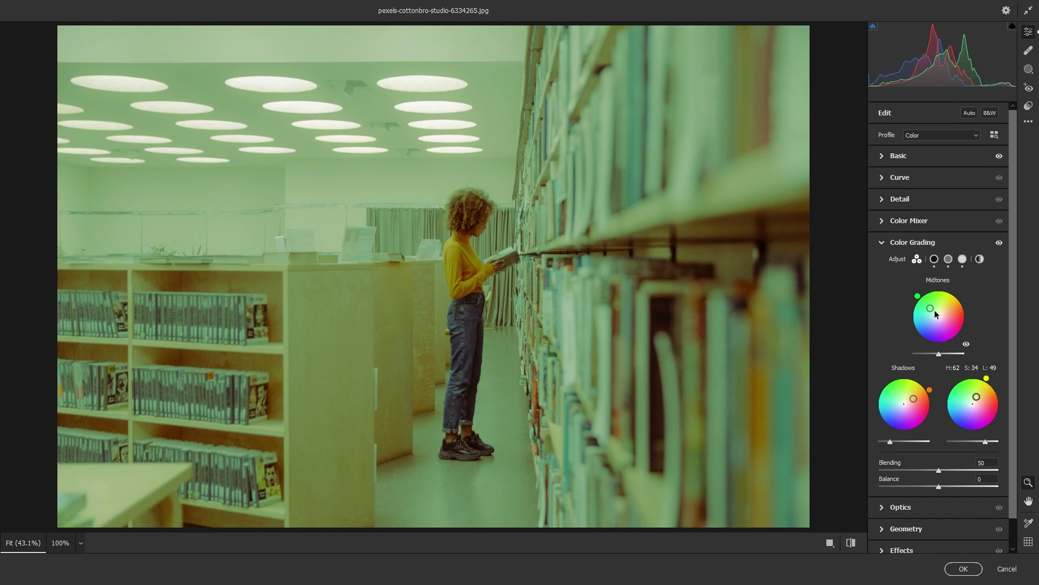
{"action": "left_click_drag", "start_coordinate": [930, 309], "coordinate": [916, 310]}
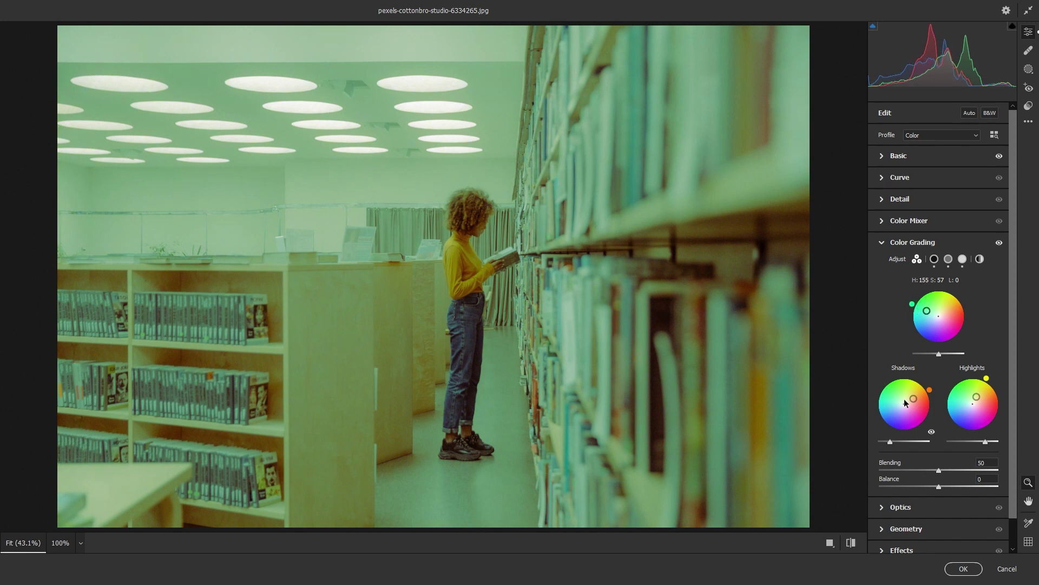
{"action": "left_click_drag", "start_coordinate": [914, 402], "coordinate": [918, 395]}
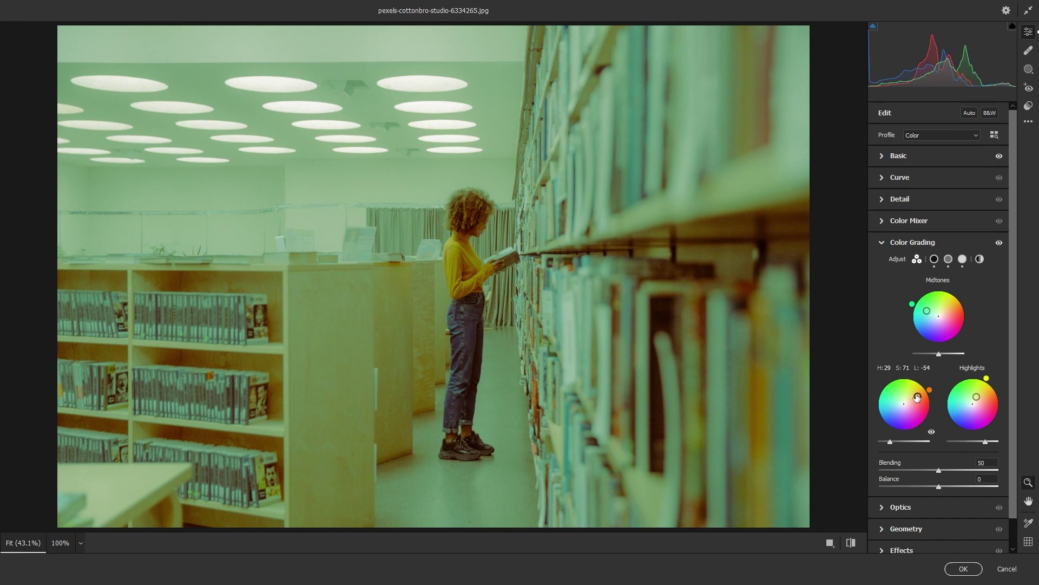
{"action": "left_click_drag", "start_coordinate": [988, 382], "coordinate": [986, 380]}
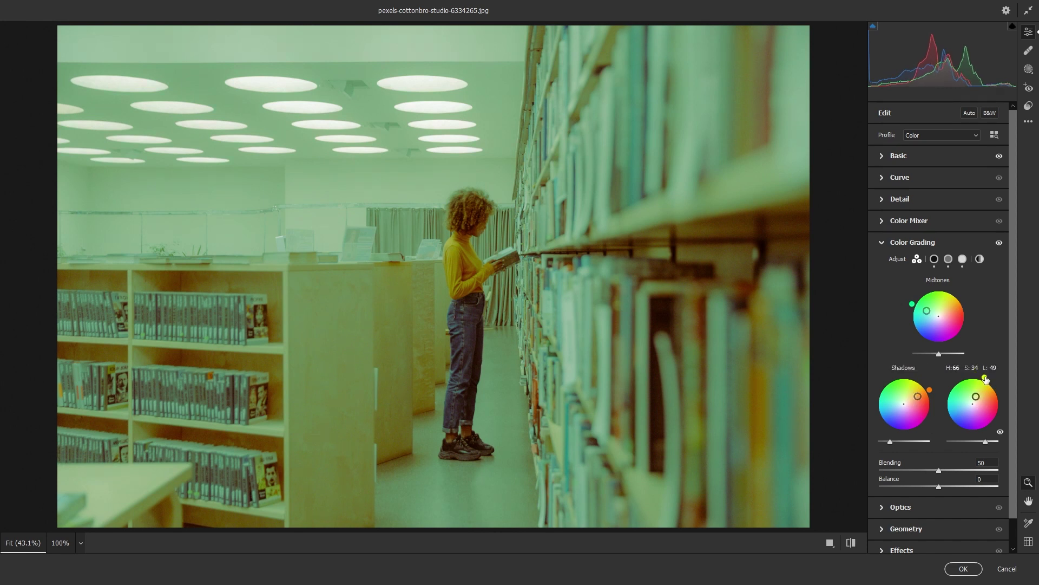
Toggle the Color Grading off and back on to compare, leaving the grade applied
{"action": "left_click", "coordinate": [883, 243]}
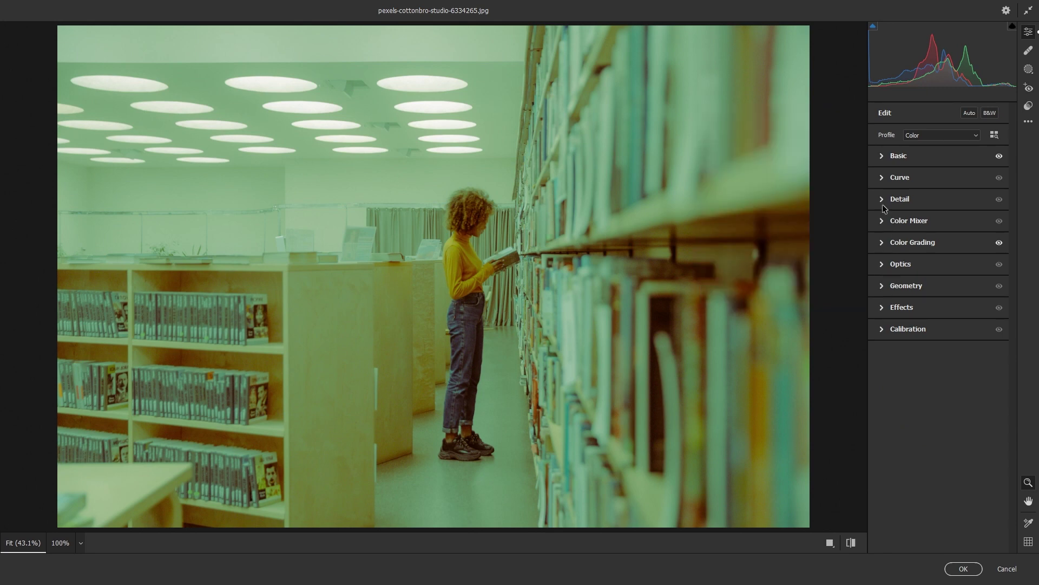
{"action": "left_click", "coordinate": [1000, 242]}
{"action": "left_click", "coordinate": [999, 242]}
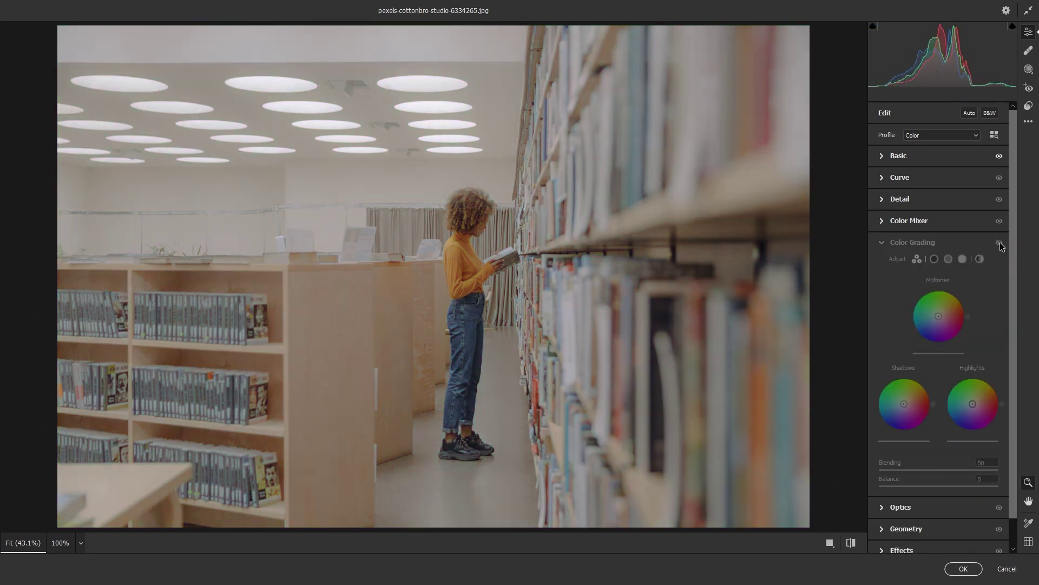
{"action": "left_click", "coordinate": [1000, 242]}
{"action": "left_click", "coordinate": [882, 242]}
Set the parametric curve to Highlights +6, Lights +13, Darks -5, Shadows -11
{"action": "left_click", "coordinate": [884, 180]}
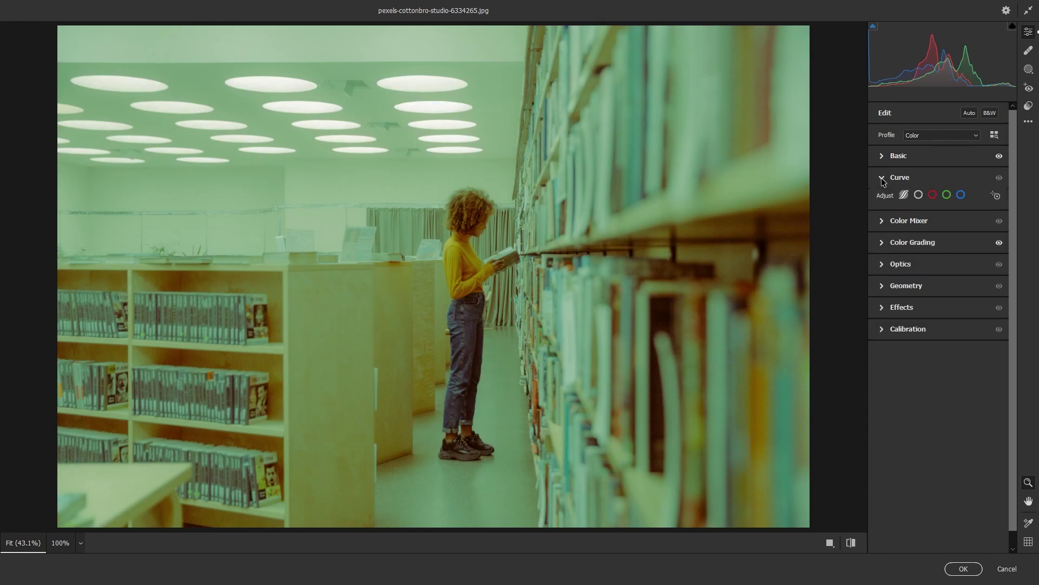
{"action": "left_click_drag", "start_coordinate": [910, 299], "coordinate": [972, 245]}
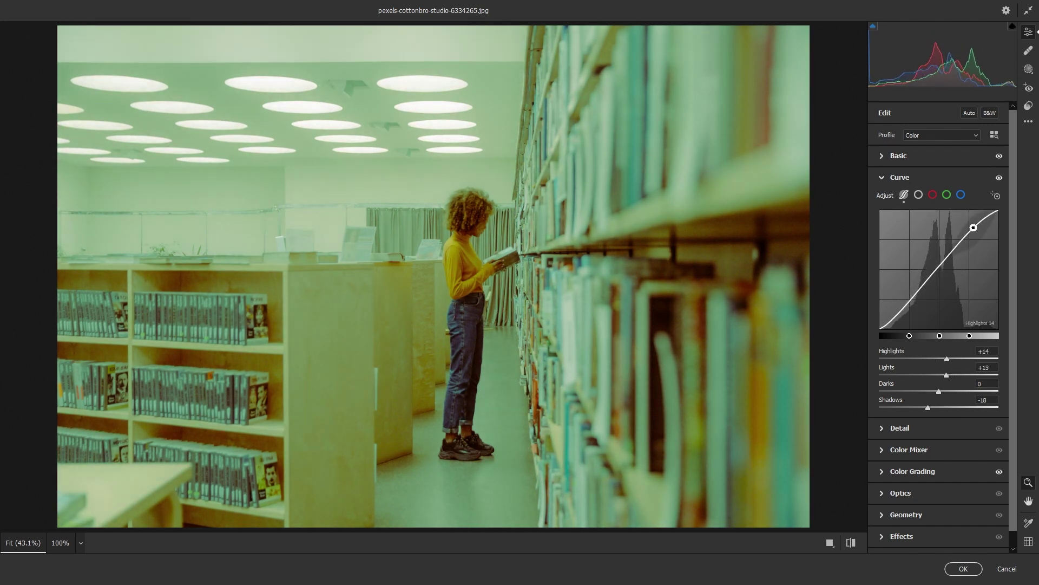
{"action": "left_click_drag", "start_coordinate": [921, 286], "coordinate": [921, 288]}
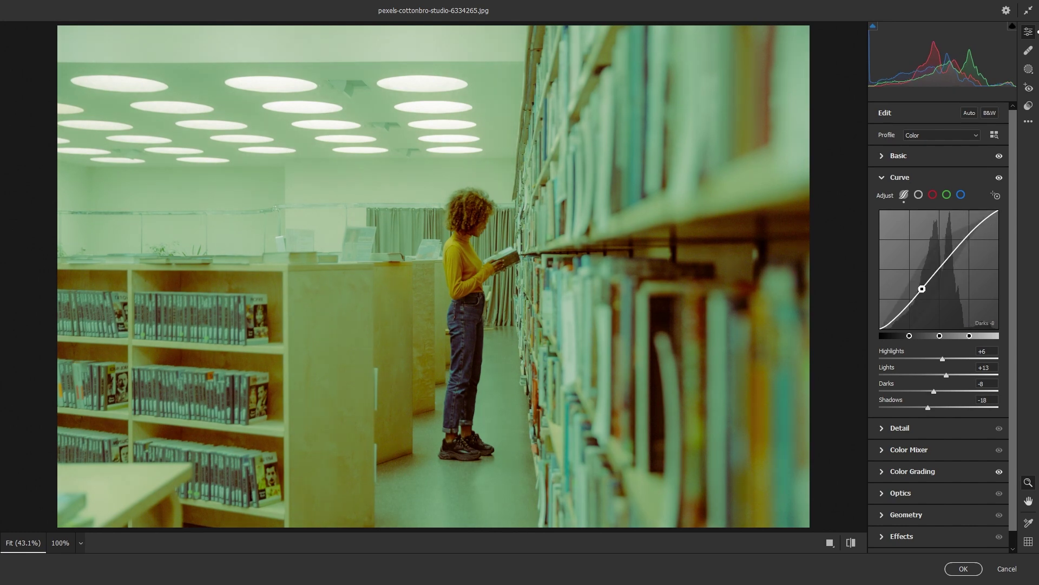
{"action": "left_click_drag", "start_coordinate": [894, 325], "coordinate": [920, 292]}
Shift the Color Mixer blues to Hue -55, Saturation +43 and Luminance +15
{"action": "left_click", "coordinate": [882, 178]}
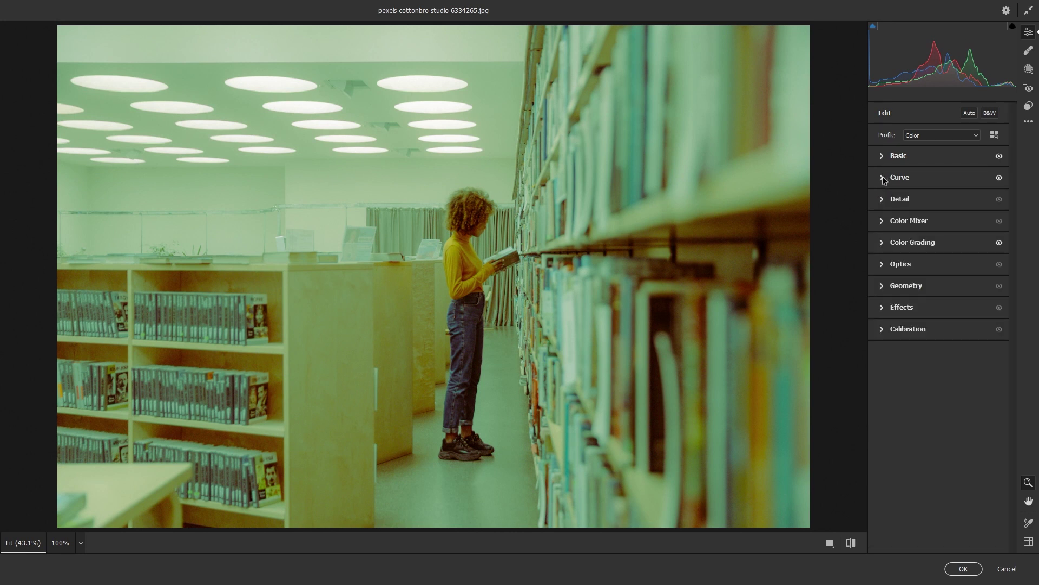
{"action": "left_click", "coordinate": [881, 221]}
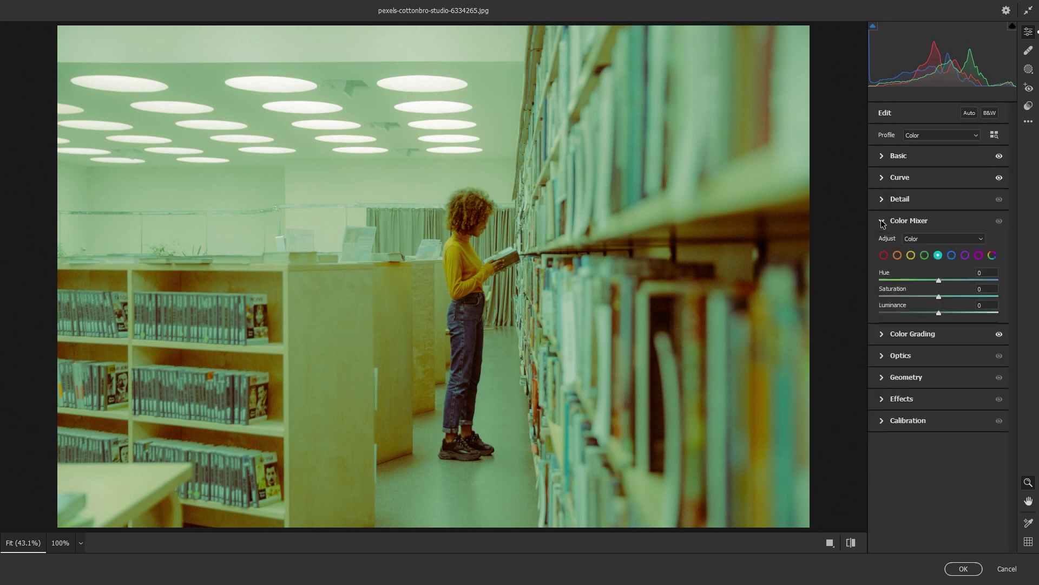
{"action": "left_click", "coordinate": [908, 220]}
{"action": "left_click", "coordinate": [951, 257]}
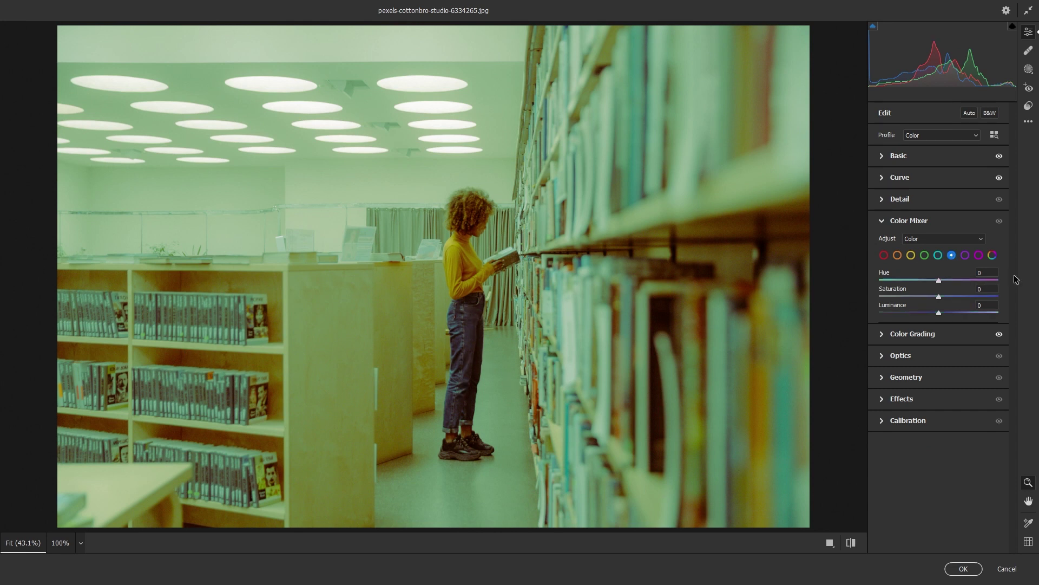
{"action": "left_click_drag", "start_coordinate": [951, 283], "coordinate": [906, 282]}
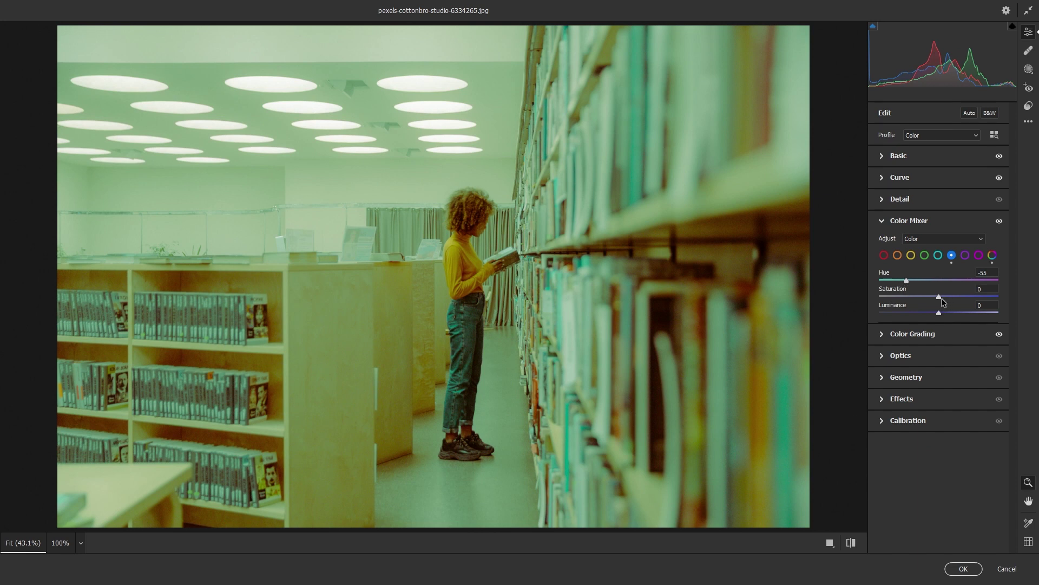
{"action": "mouse_move", "coordinate": [964, 298]}
{"action": "left_mouse_down"}
{"action": "mouse_move", "coordinate": [913, 313]}
{"action": "mouse_move", "coordinate": [959, 315]}
{"action": "mouse_move", "coordinate": [950, 310]}
{"action": "left_mouse_up"}
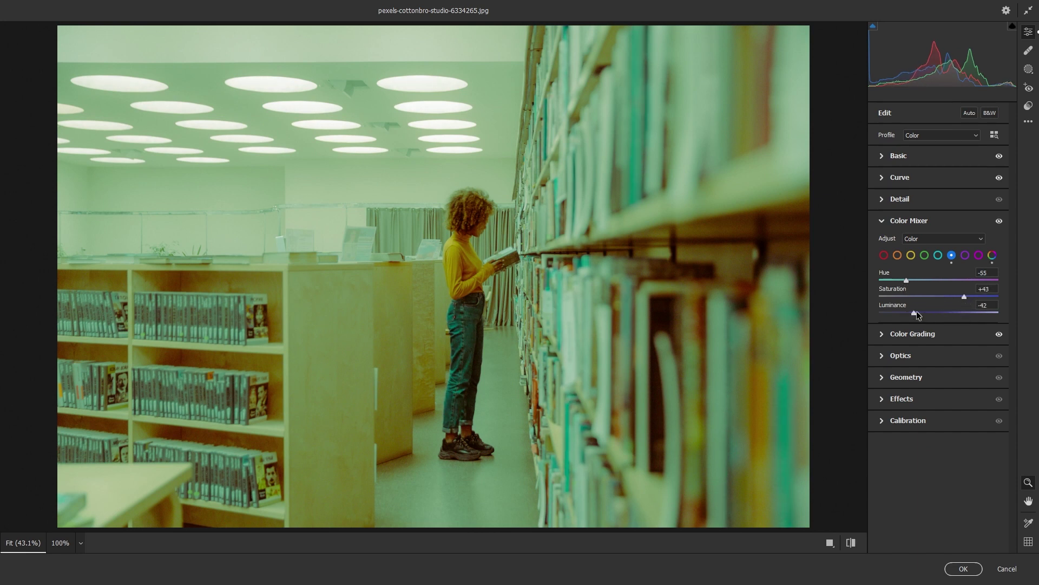
Toggle the Color Mixer off and on to compare, then collapse it
{"action": "left_click", "coordinate": [939, 255]}
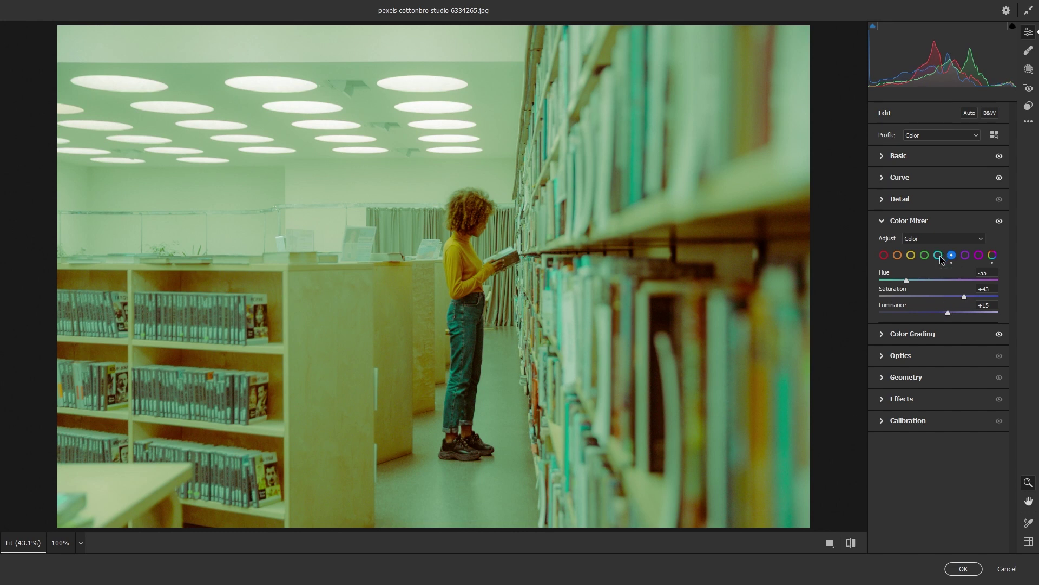
{"action": "left_click", "coordinate": [1000, 222]}
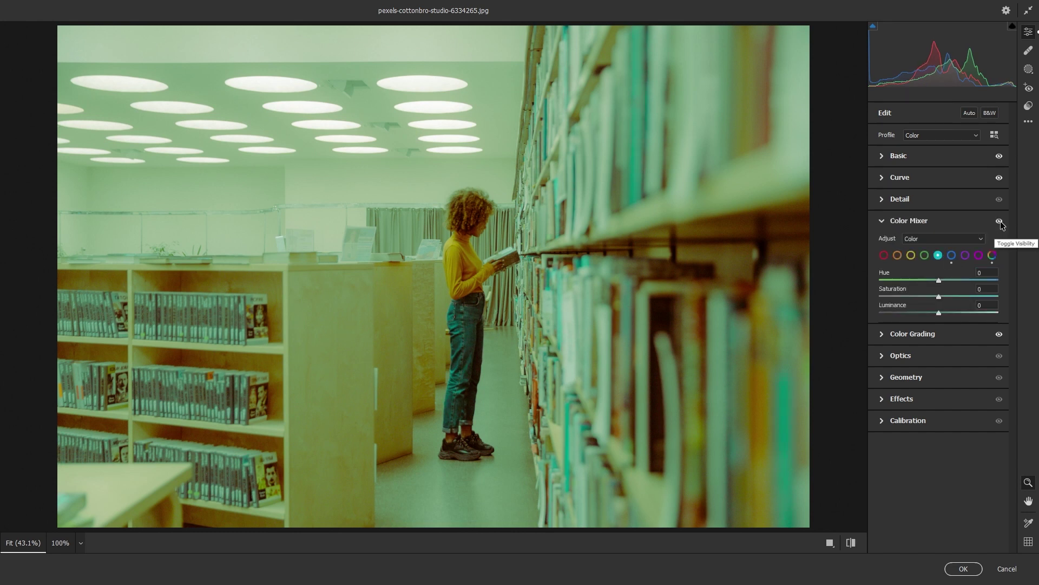
{"action": "left_click", "coordinate": [1000, 222]}
{"action": "left_click", "coordinate": [880, 224]}
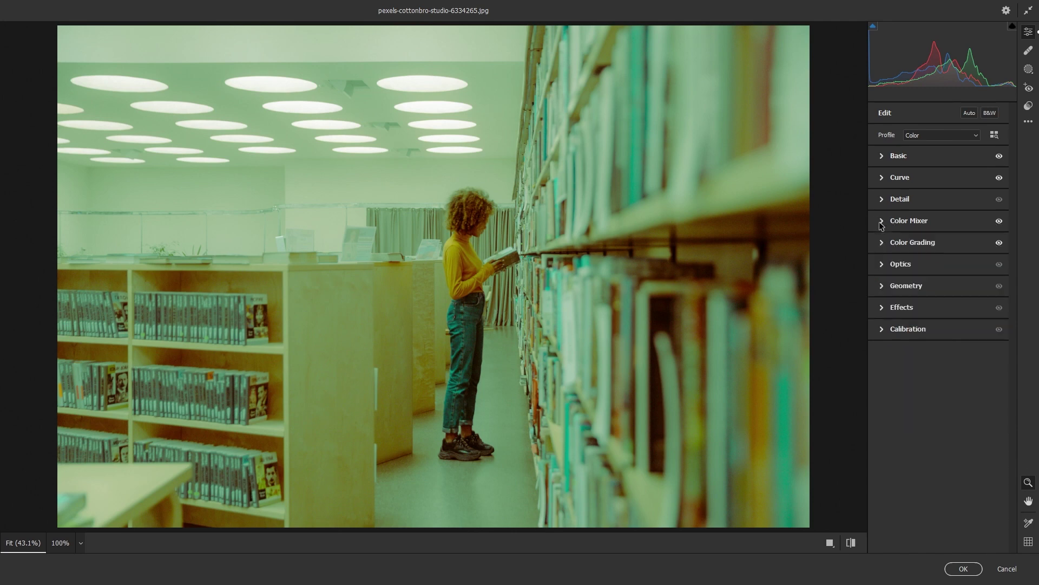
Zoom the preview to 100% and set the Effects Grain amount to 20
{"action": "left_click", "coordinate": [881, 308]}
{"action": "left_click_drag", "start_coordinate": [476, 271], "coordinate": [543, 312]}
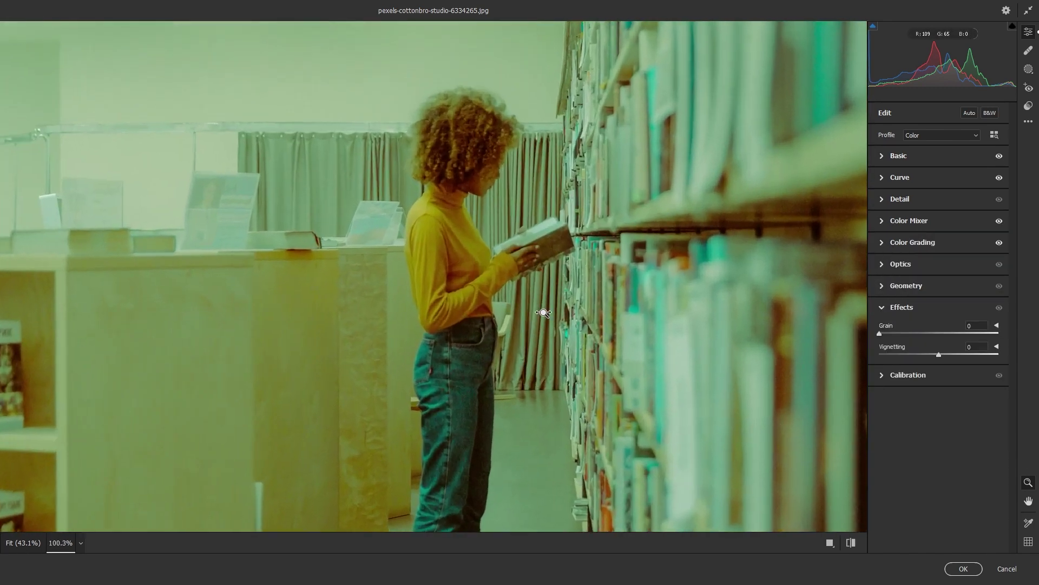
{"action": "key", "text": "ctrl+alt+0"}
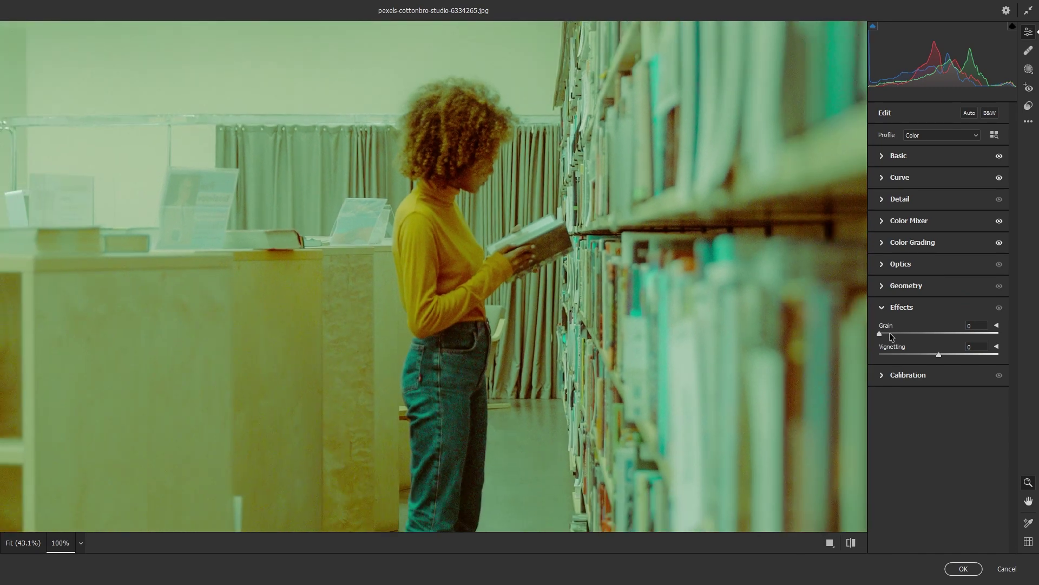
{"action": "left_click", "coordinate": [967, 327]}
{"action": "key", "text": "Return"}
Compare the photo with and without grain, then collapse Effects
{"action": "scroll", "coordinate": [634, 226], "scroll_direction": "up", "scroll_amount": 2}
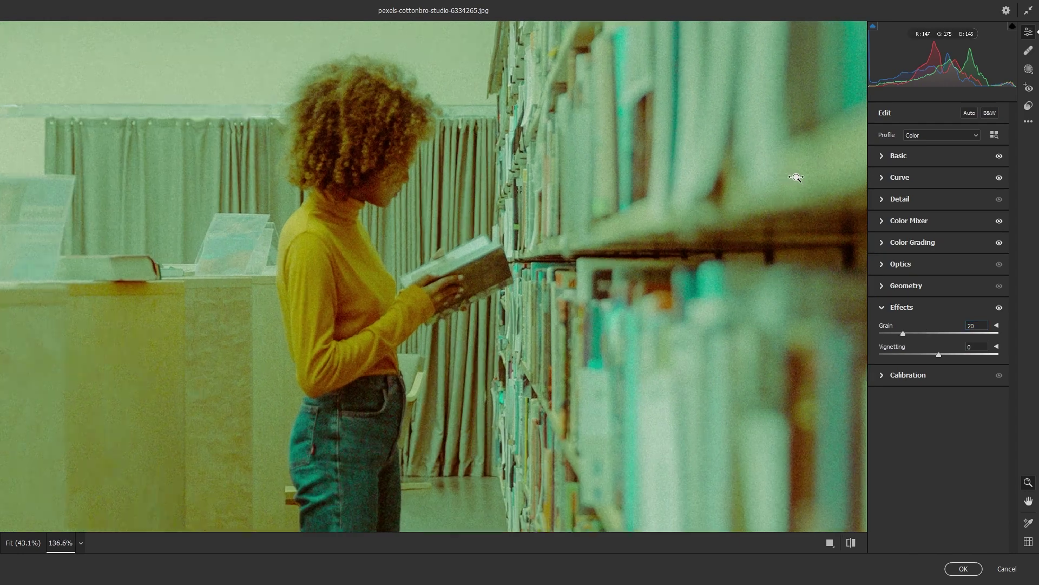
{"action": "scroll", "coordinate": [793, 174], "scroll_direction": "up", "scroll_amount": 3}
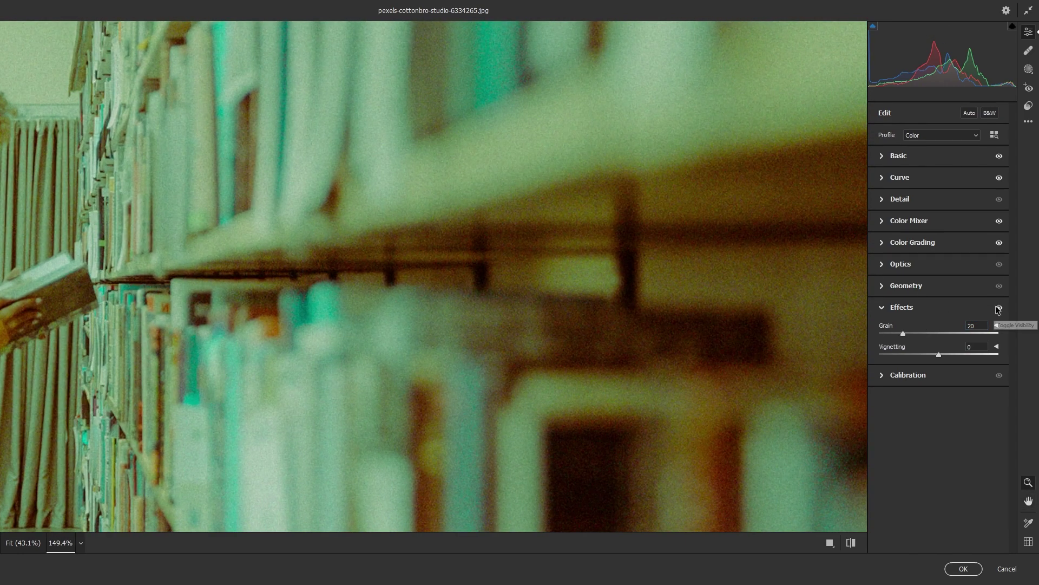
{"action": "left_click", "coordinate": [1000, 307]}
{"action": "left_click", "coordinate": [1000, 307]}
{"action": "scroll", "coordinate": [575, 299], "scroll_direction": "down", "scroll_amount": 2}
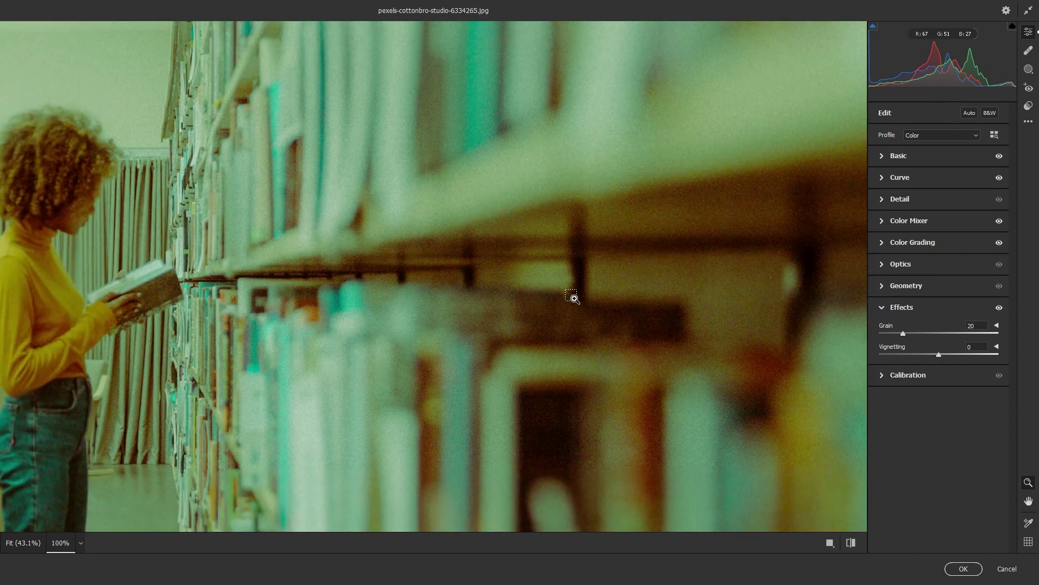
{"action": "scroll", "coordinate": [575, 299], "scroll_direction": "down", "scroll_amount": 2}
{"action": "left_click", "coordinate": [881, 307]}
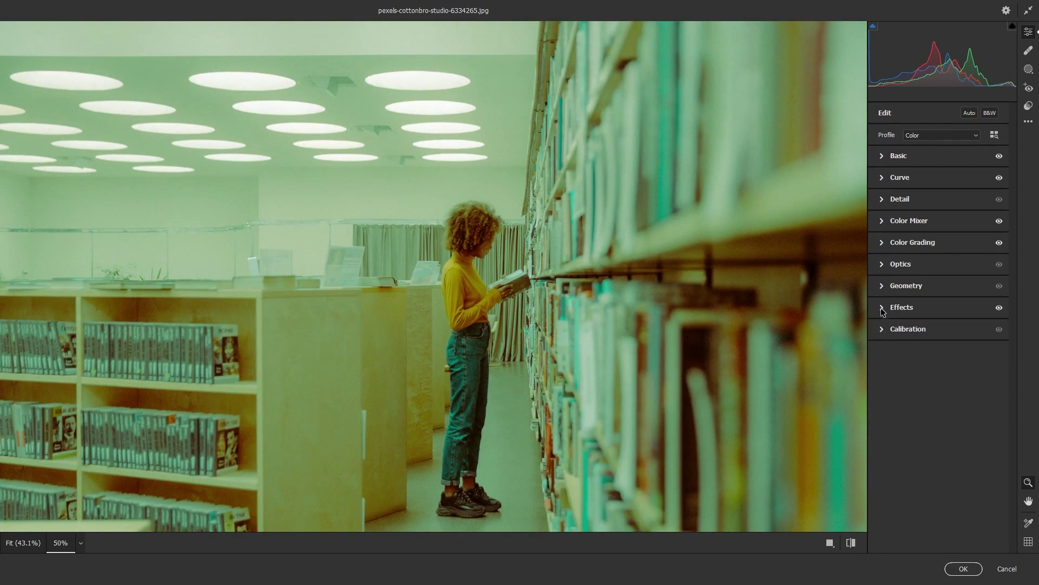
{"action": "scroll", "coordinate": [805, 300], "scroll_direction": "down", "scroll_amount": 1}
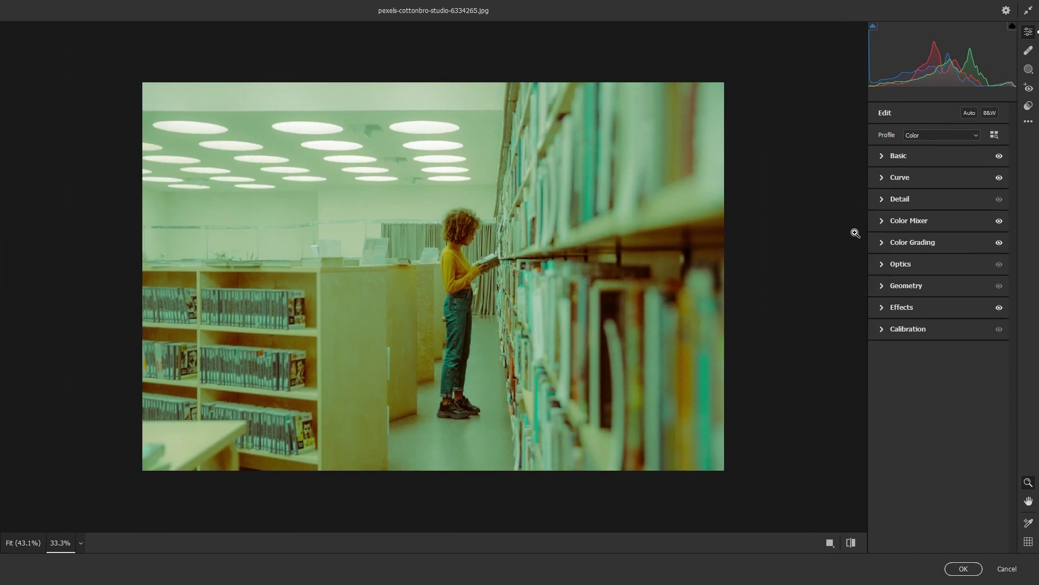
Zoom in, set Detail Sharpening to 20, then zoom back out
{"action": "left_click", "coordinate": [882, 199]}
{"action": "key", "text": "ctrl+plus"}
{"action": "key", "text": "ctrl+plus"}
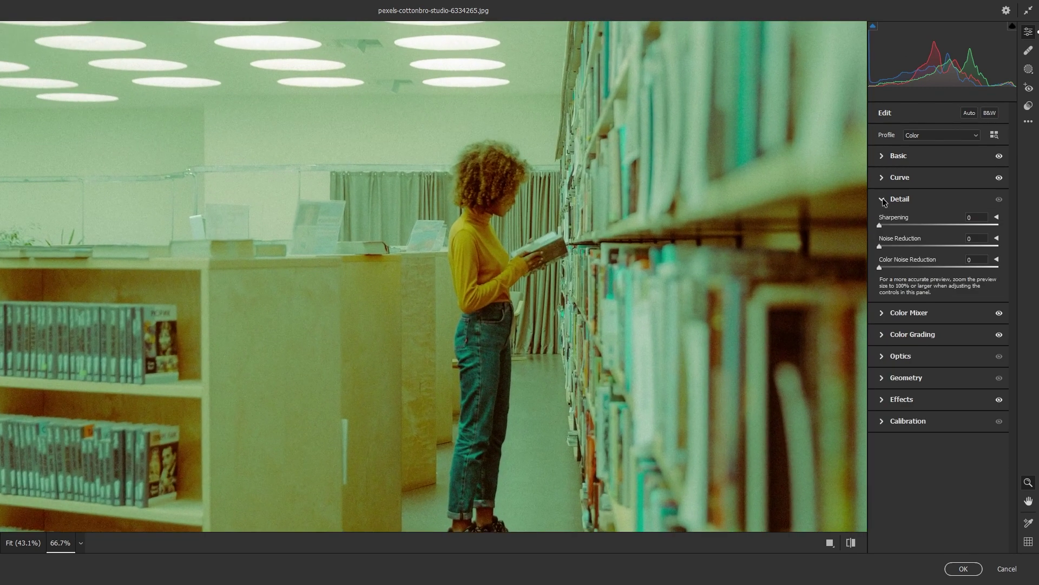
{"action": "key", "text": "ctrl+plus"}
{"action": "type", "text": "20"}
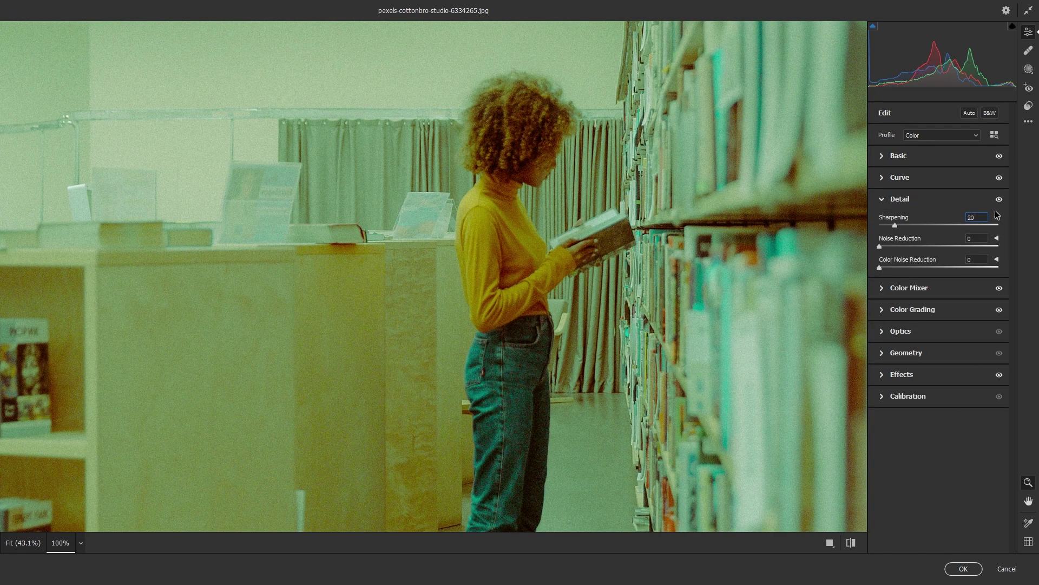
{"action": "left_click", "coordinate": [900, 199]}
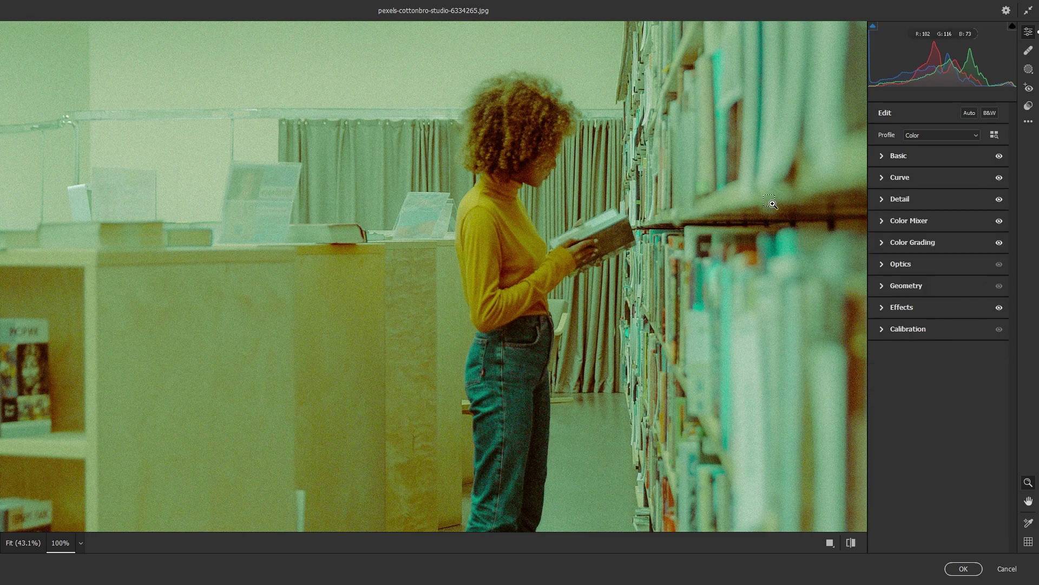
{"action": "key", "text": "ctrl+minus"}
{"action": "key", "text": "ctrl+minus"}
{"action": "key", "text": "ctrl+minus"}
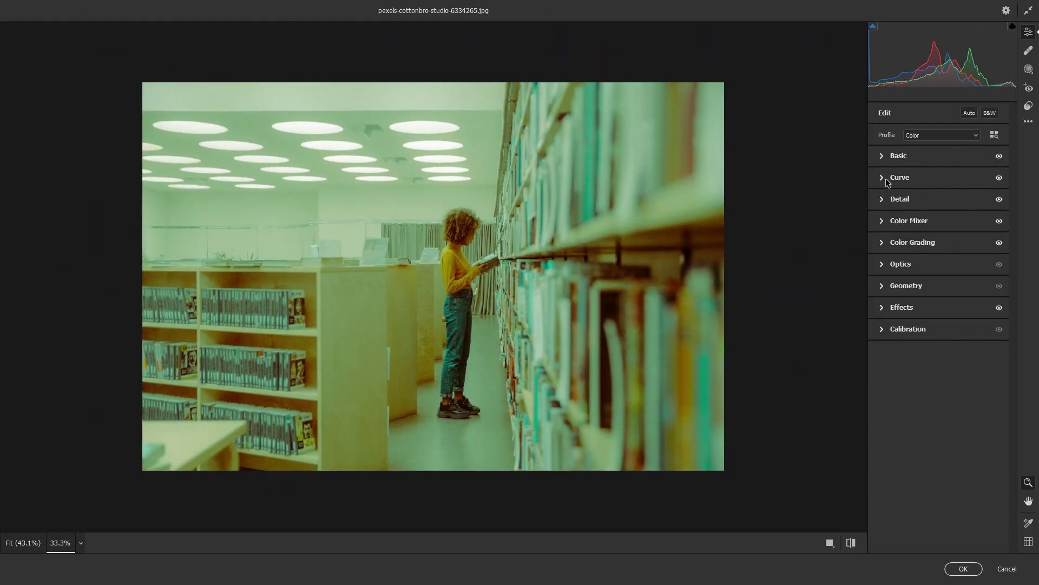
Give the red channel curve an S-shape with two points
{"action": "left_click", "coordinate": [882, 177]}
{"action": "left_click", "coordinate": [932, 195]}
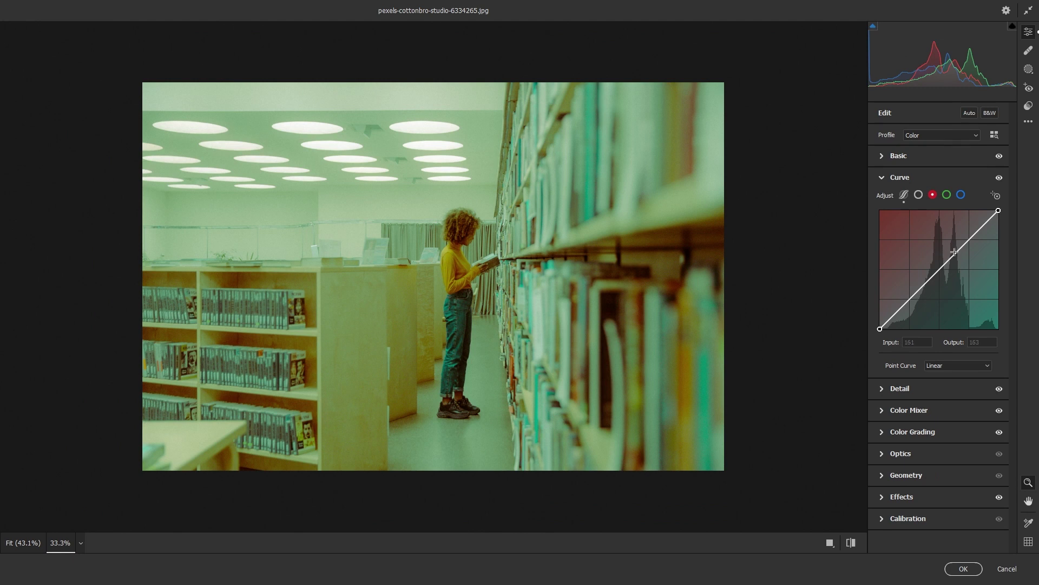
{"action": "left_click_drag", "start_coordinate": [954, 252], "coordinate": [964, 241]}
{"action": "left_click_drag", "start_coordinate": [926, 279], "coordinate": [927, 285]}
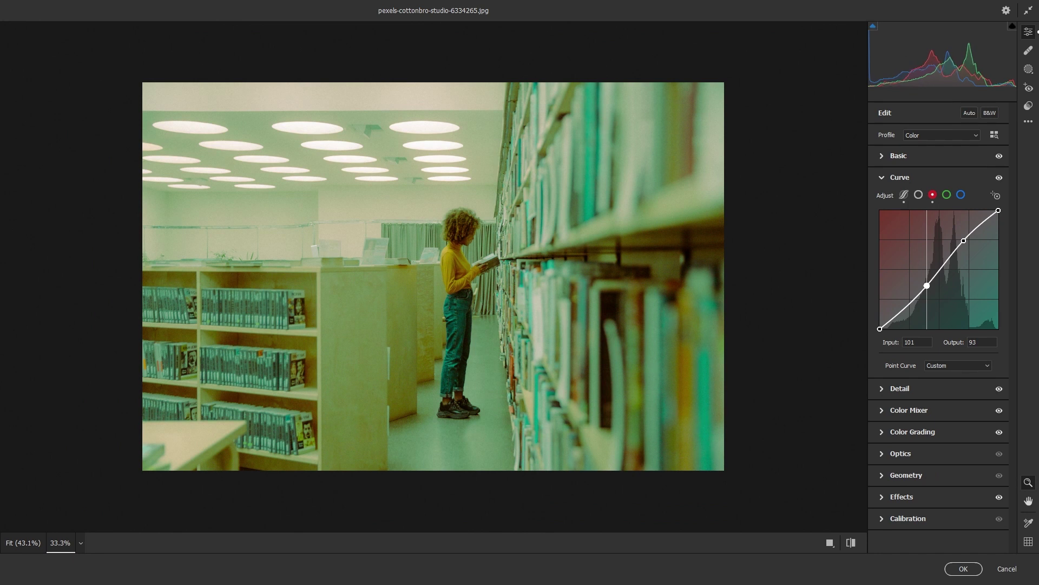
{"action": "left_click_drag", "start_coordinate": [964, 240], "coordinate": [966, 242]}
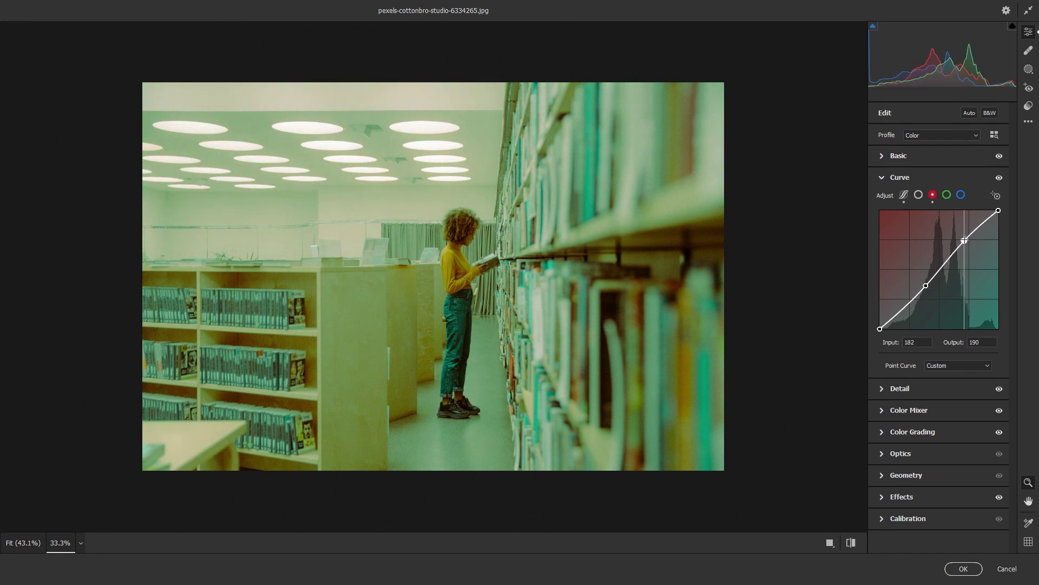
Pull the green and blue curves slightly down, then apply the Camera Raw grade with OK
{"action": "left_click", "coordinate": [946, 195]}
{"action": "left_click_drag", "start_coordinate": [977, 230], "coordinate": [957, 253]}
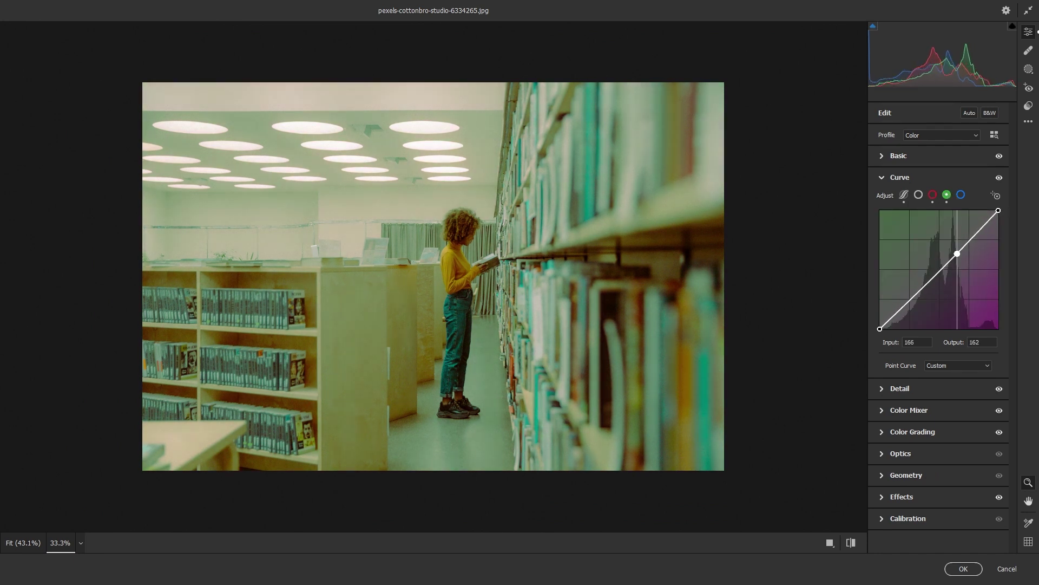
{"action": "left_click_drag", "start_coordinate": [902, 298], "coordinate": [908, 301]}
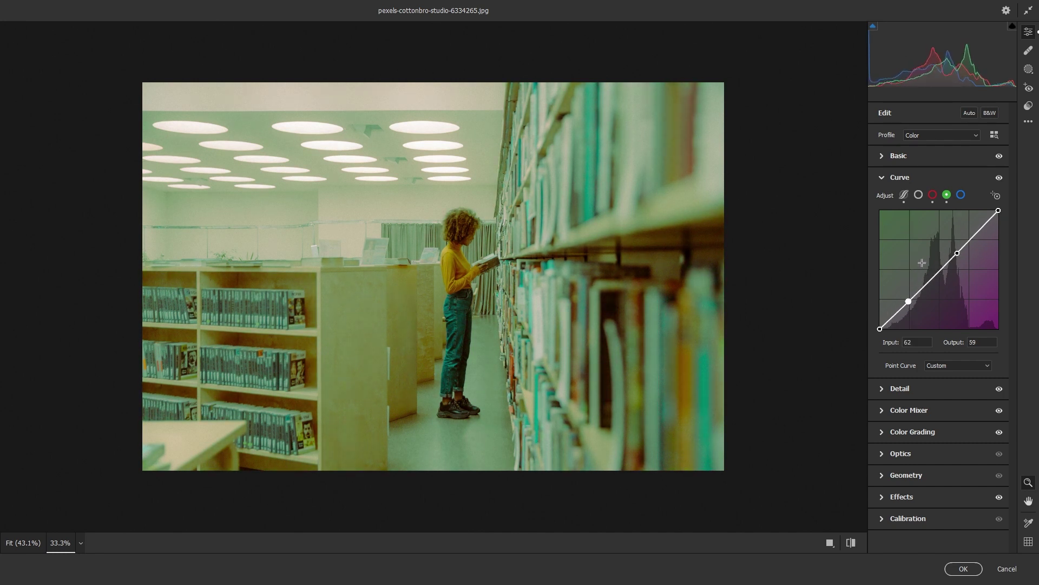
{"action": "left_click", "coordinate": [961, 194]}
{"action": "left_click_drag", "start_coordinate": [961, 247], "coordinate": [961, 251]}
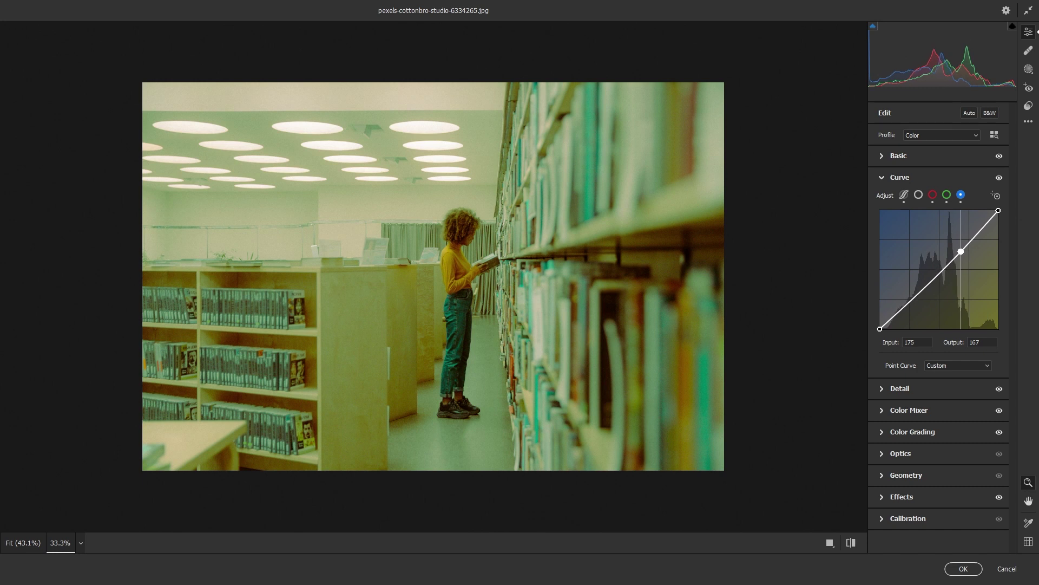
{"action": "left_click_drag", "start_coordinate": [915, 302], "coordinate": [914, 299]}
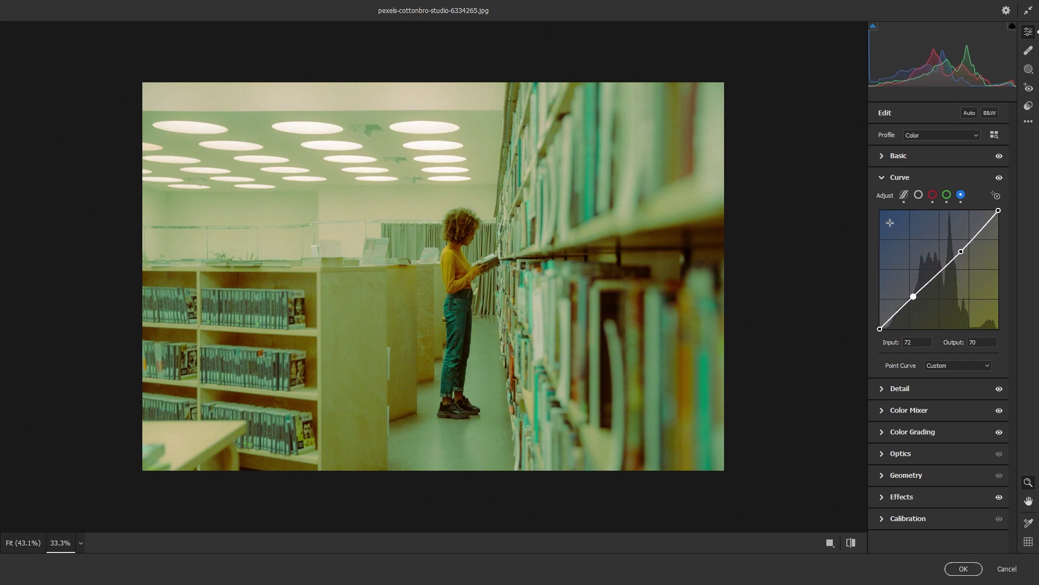
{"action": "left_click", "coordinate": [900, 177]}
{"action": "left_click", "coordinate": [963, 568]}
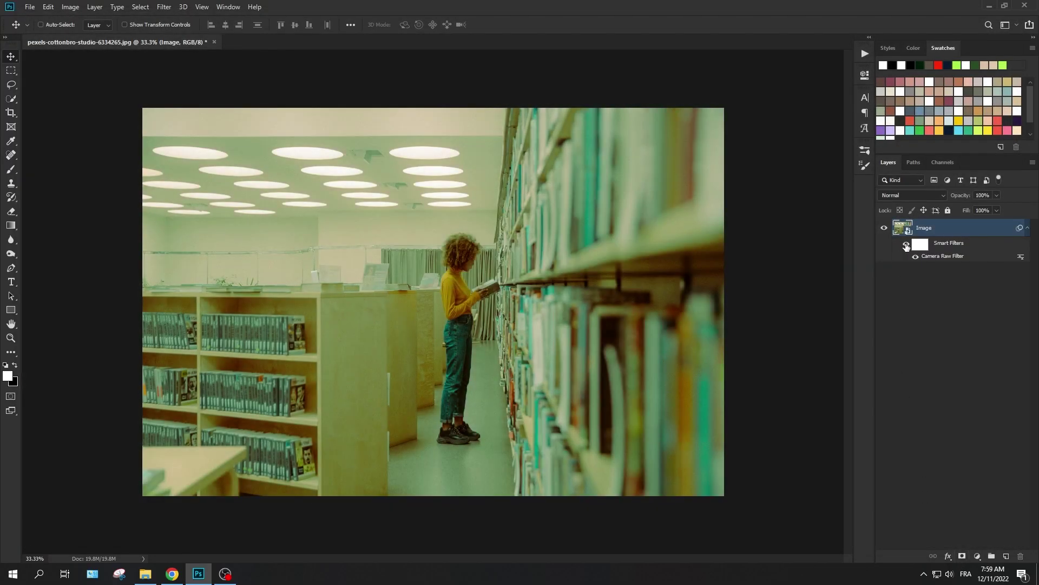
{"action": "left_click", "coordinate": [907, 246]}
{"action": "left_click", "coordinate": [907, 246]}
{"action": "left_click", "coordinate": [907, 246]}
{"action": "left_click", "coordinate": [911, 321]}
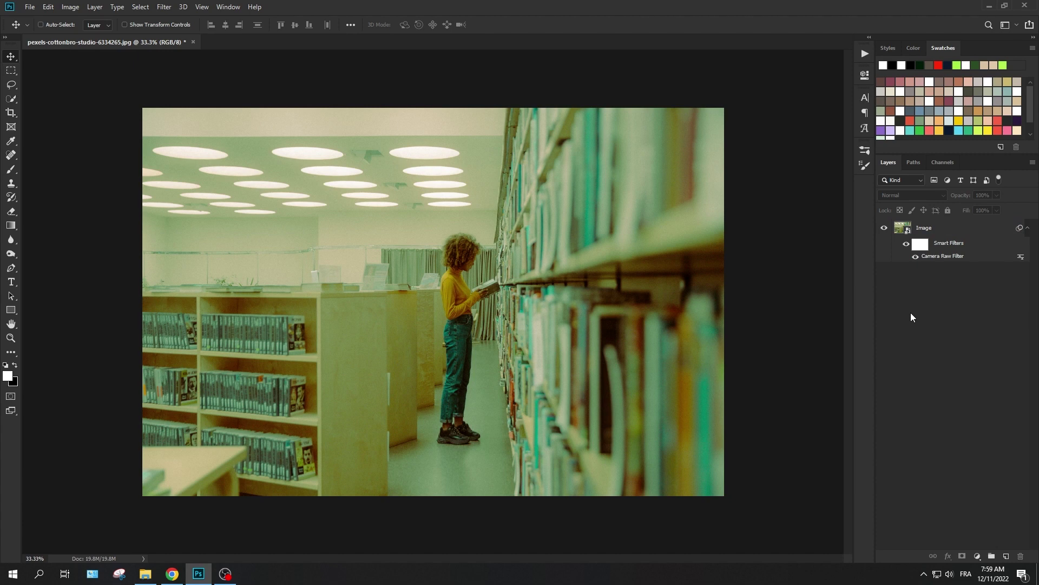
{"action": "left_click", "coordinate": [225, 573]}
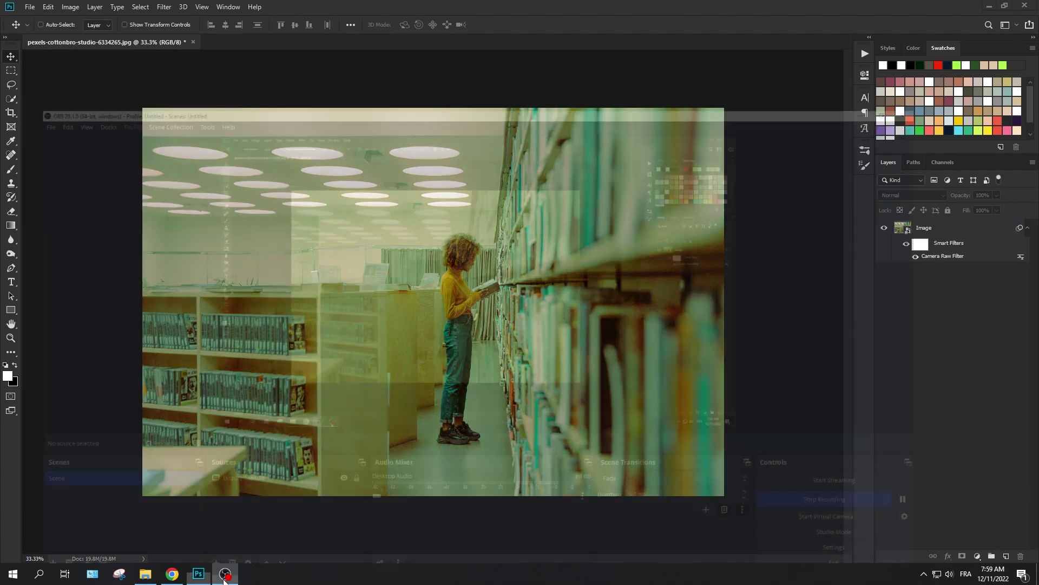